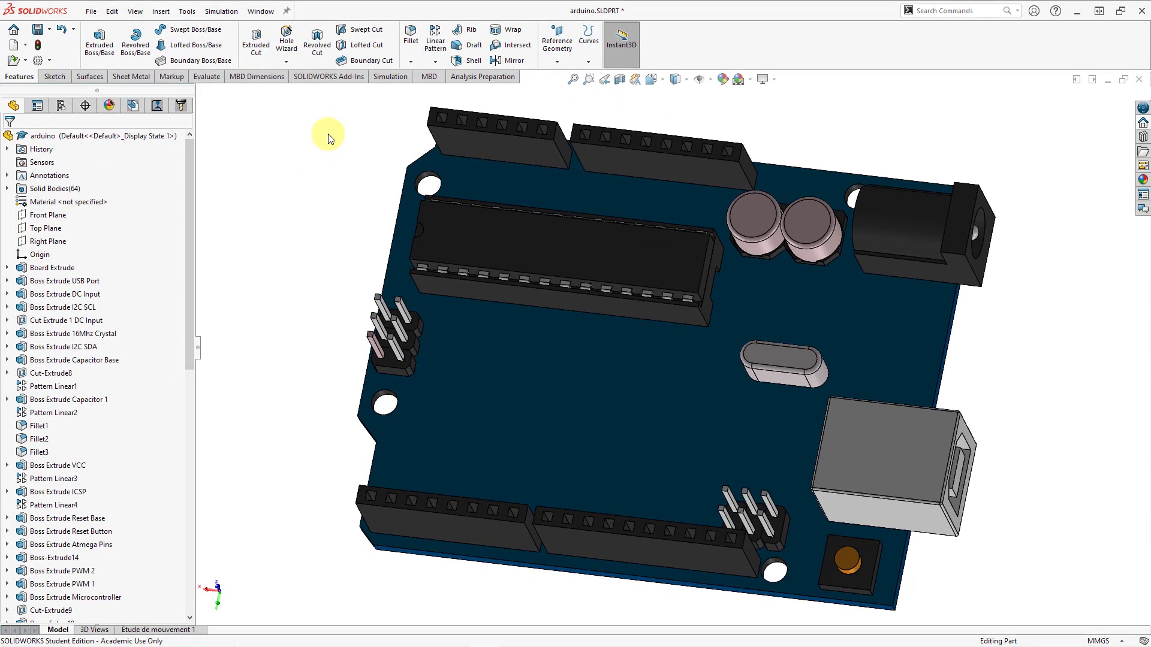
Change the 16Mhz Crystal's position dimensions from 15 to 25 mm and from 4.40 to 0 mm
{"action": "left_click", "coordinate": [776, 351]}
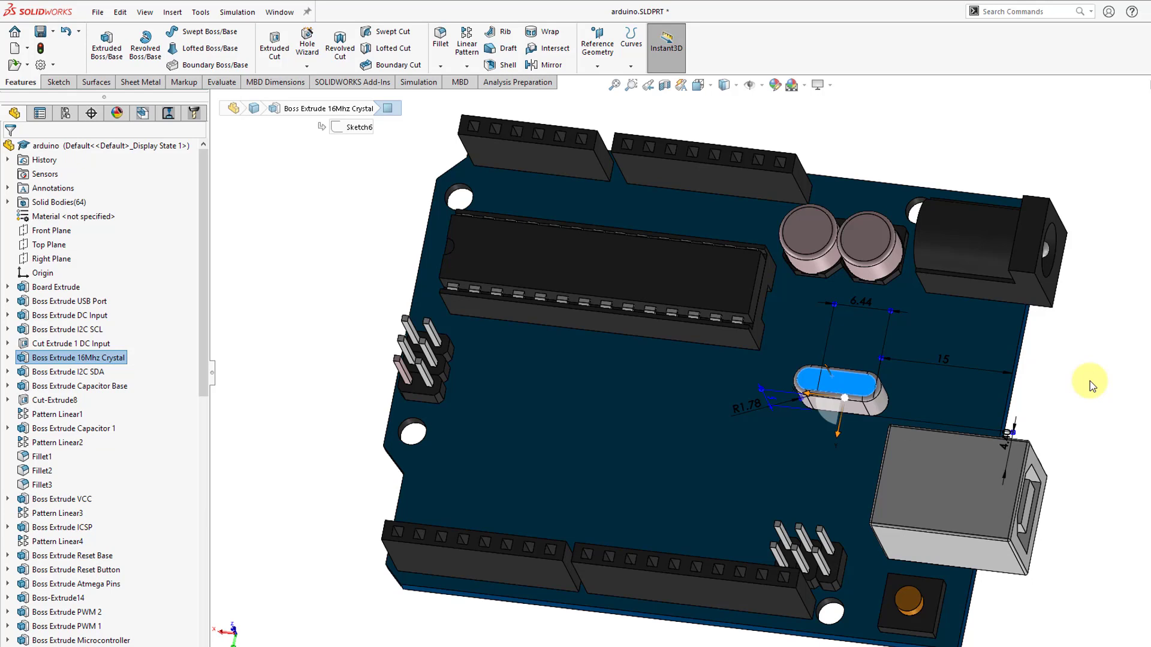
{"action": "double_click", "coordinate": [946, 366]}
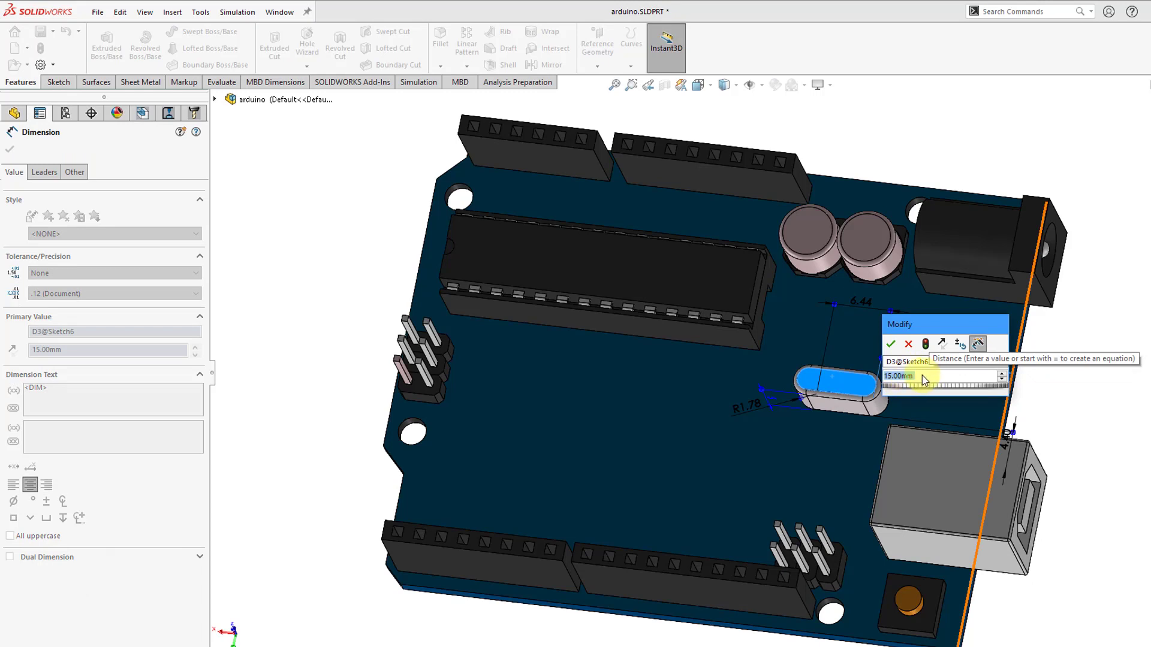
{"action": "type", "text": "25"}
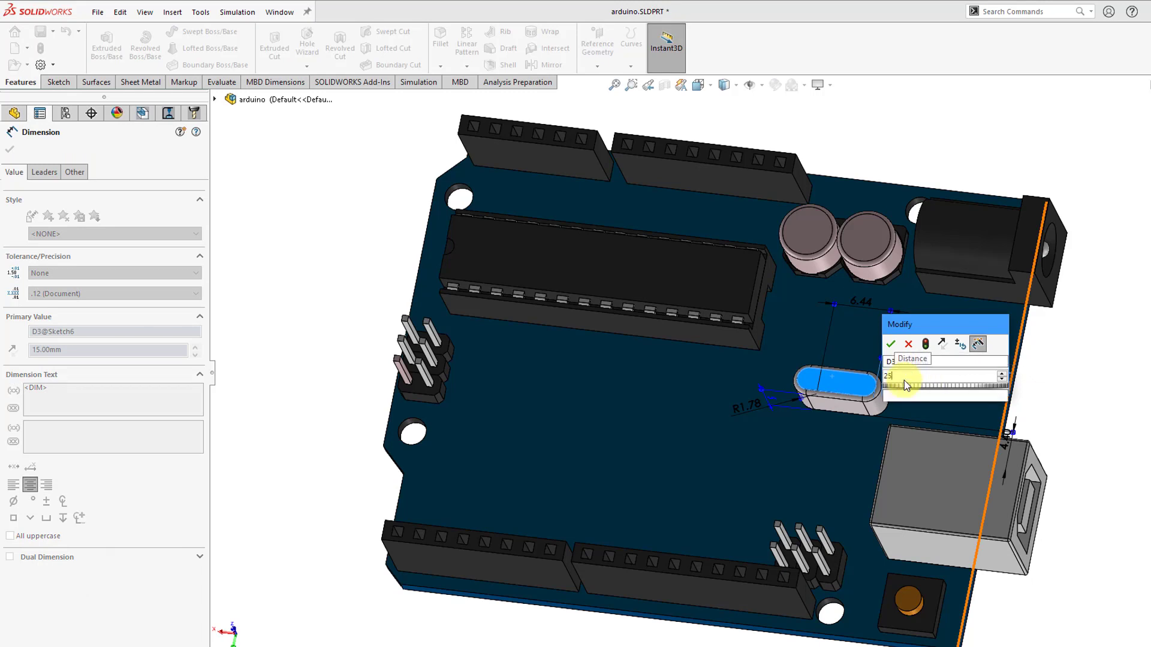
{"action": "left_click", "coordinate": [891, 344]}
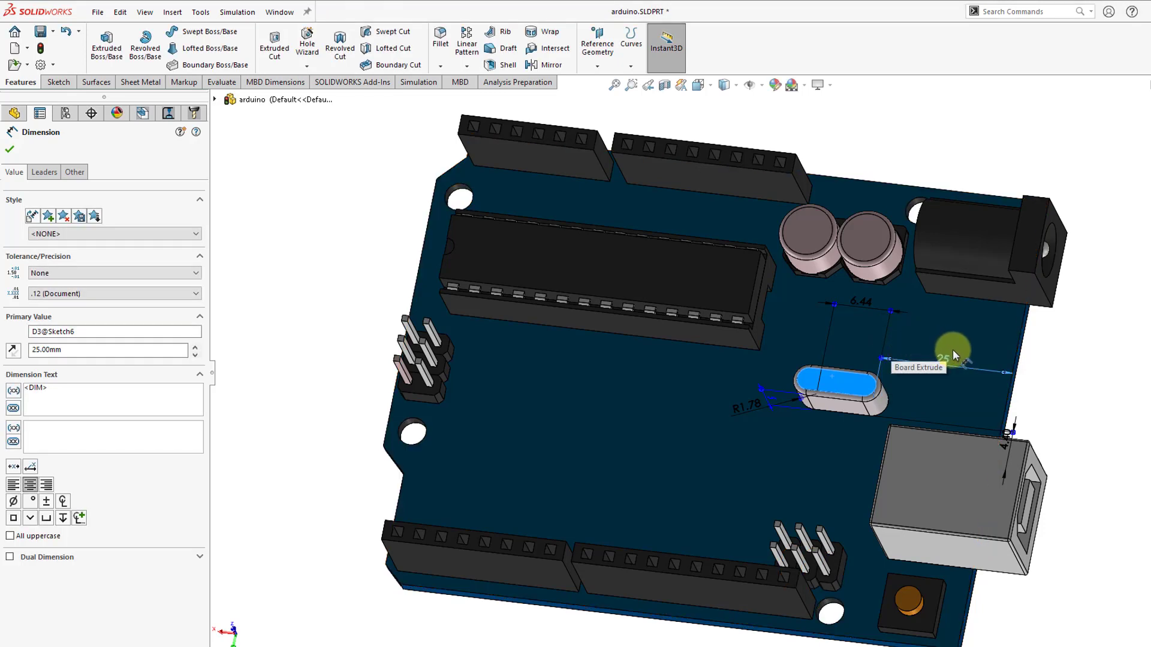
{"action": "left_click", "coordinate": [1012, 439]}
{"action": "double_click", "coordinate": [1012, 438]}
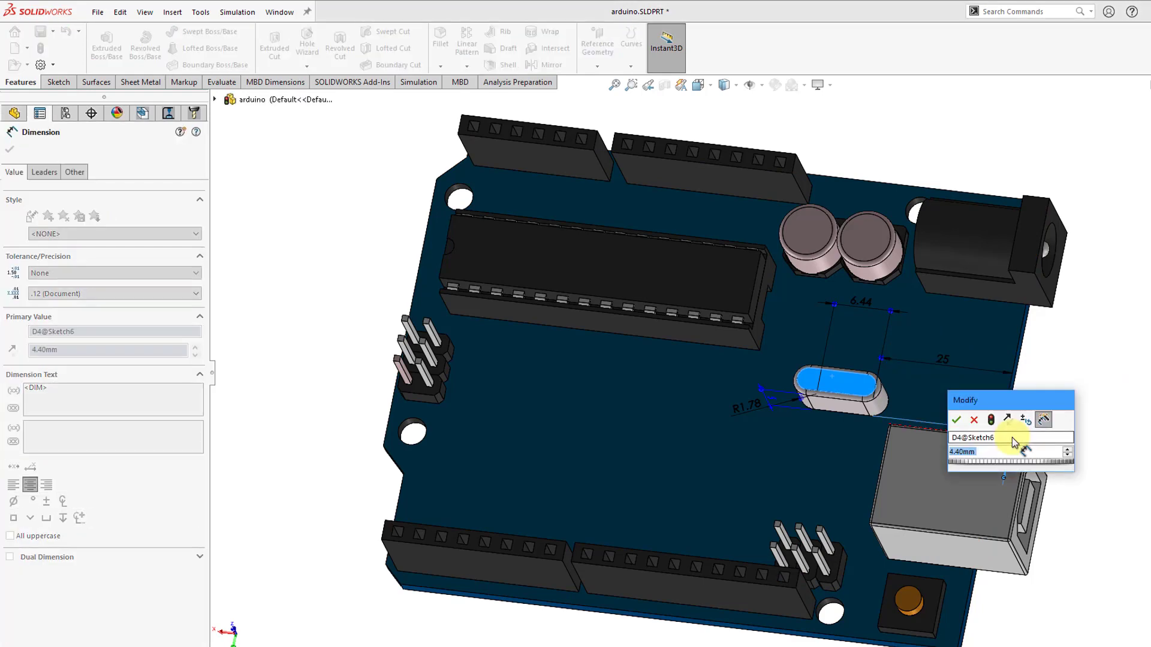
{"action": "type", "text": "0"}
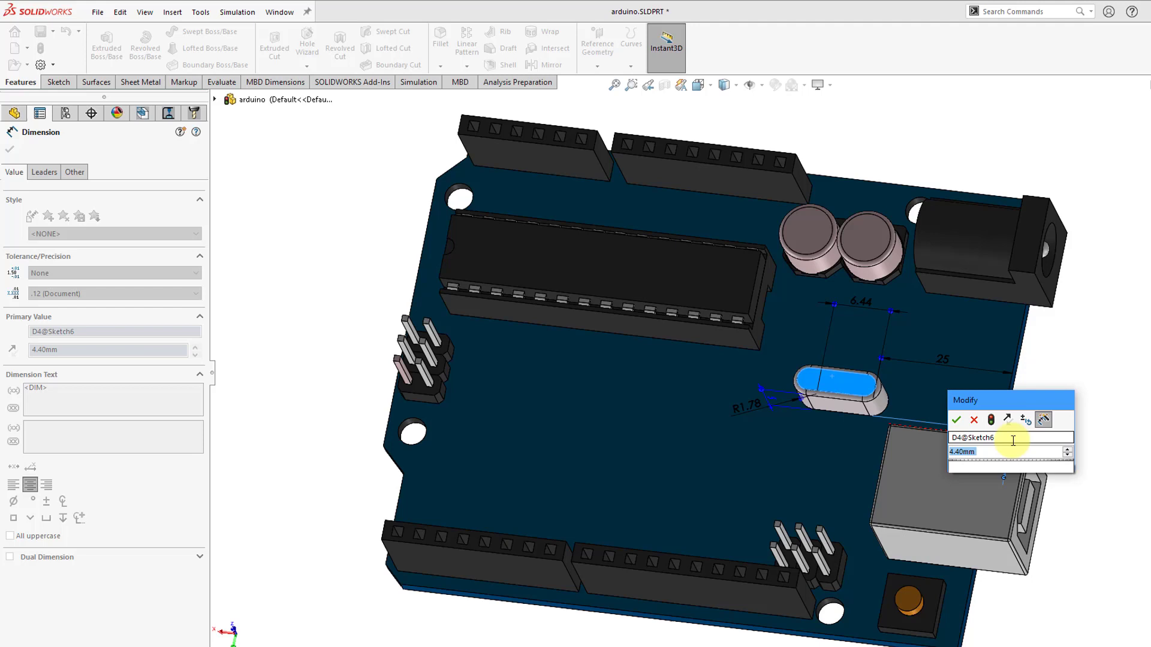
{"action": "left_click", "coordinate": [958, 420]}
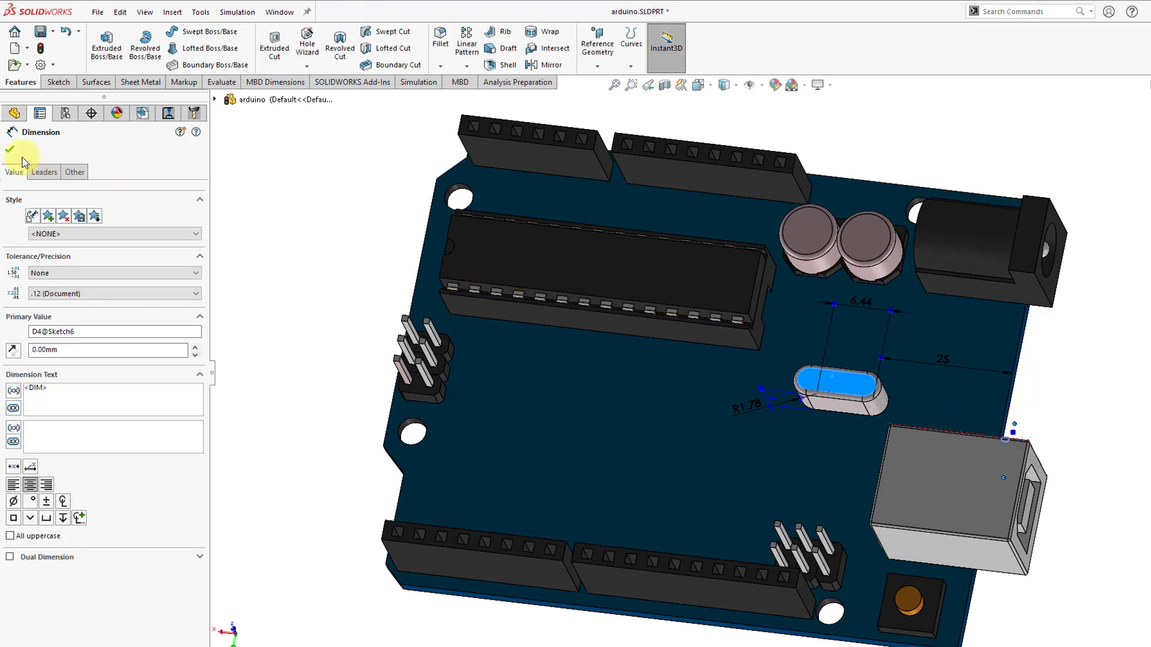
{"action": "key", "text": "Escape"}
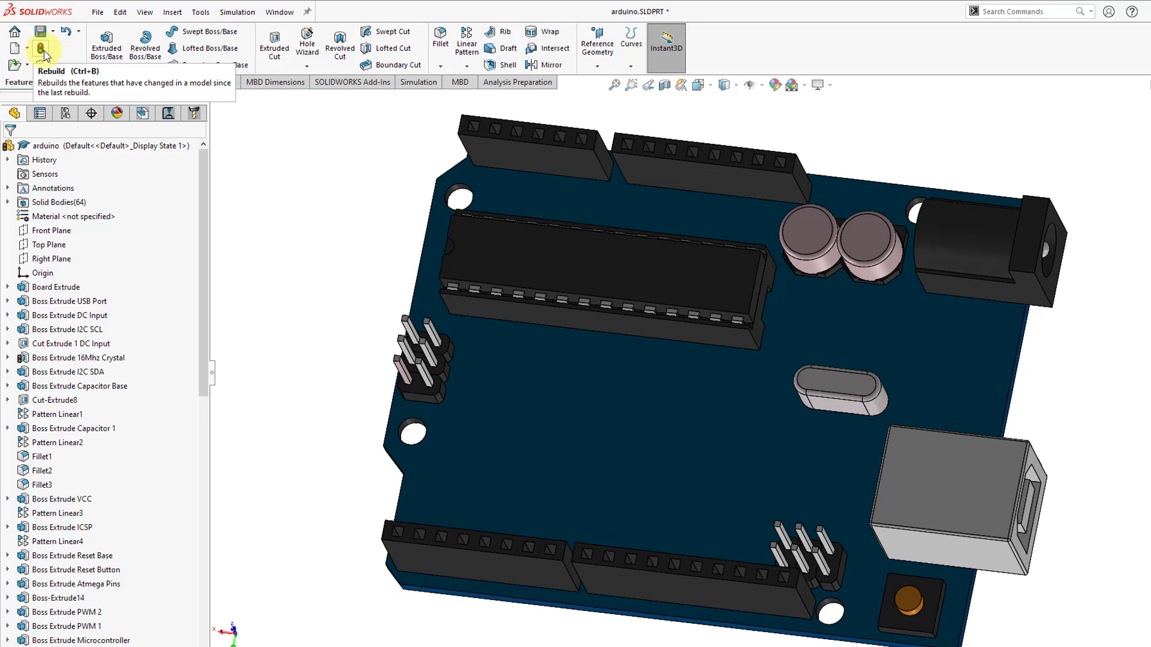
Rebuild the part so the crystal moves to its new position
{"action": "left_click", "coordinate": [44, 55]}
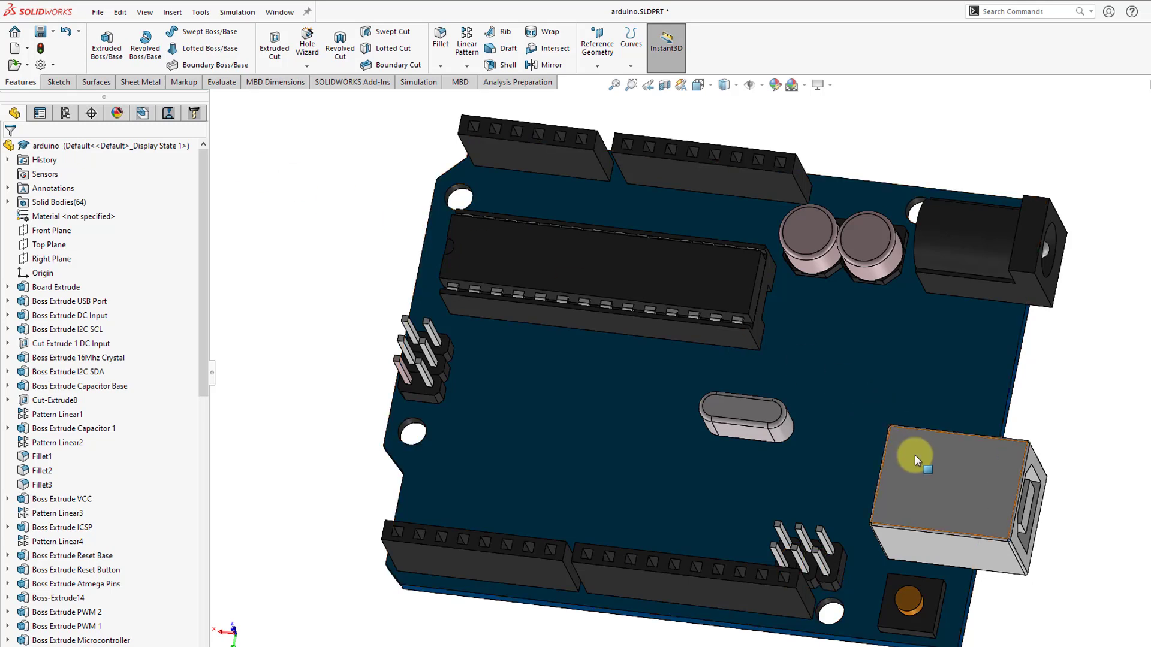
Drag the USB port's top face up with Instant3D to about 24 mm tall
{"action": "left_click", "coordinate": [961, 465]}
{"action": "mouse_move", "coordinate": [977, 473]}
{"action": "middle_mouse_down"}
{"action": "mouse_move", "coordinate": [963, 308]}
{"action": "mouse_move", "coordinate": [1007, 334]}
{"action": "mouse_move", "coordinate": [976, 275]}
{"action": "mouse_move", "coordinate": [976, 341]}
{"action": "mouse_move", "coordinate": [965, 326]}
{"action": "middle_mouse_up"}
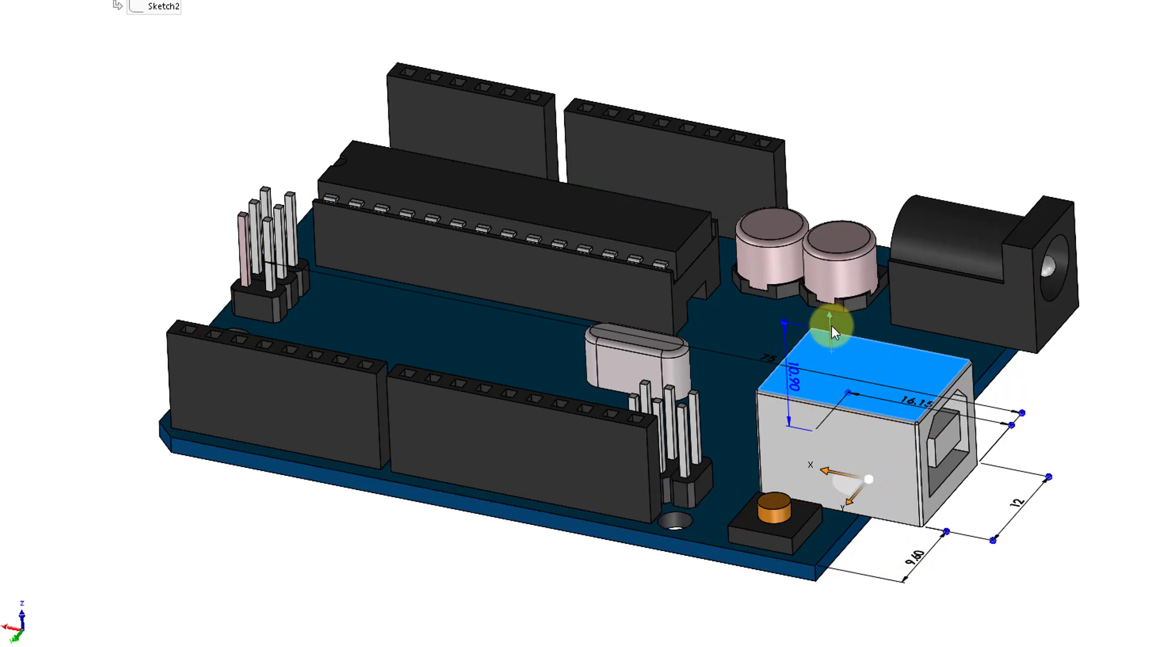
{"action": "left_click_drag", "start_coordinate": [832, 327], "coordinate": [834, 274]}
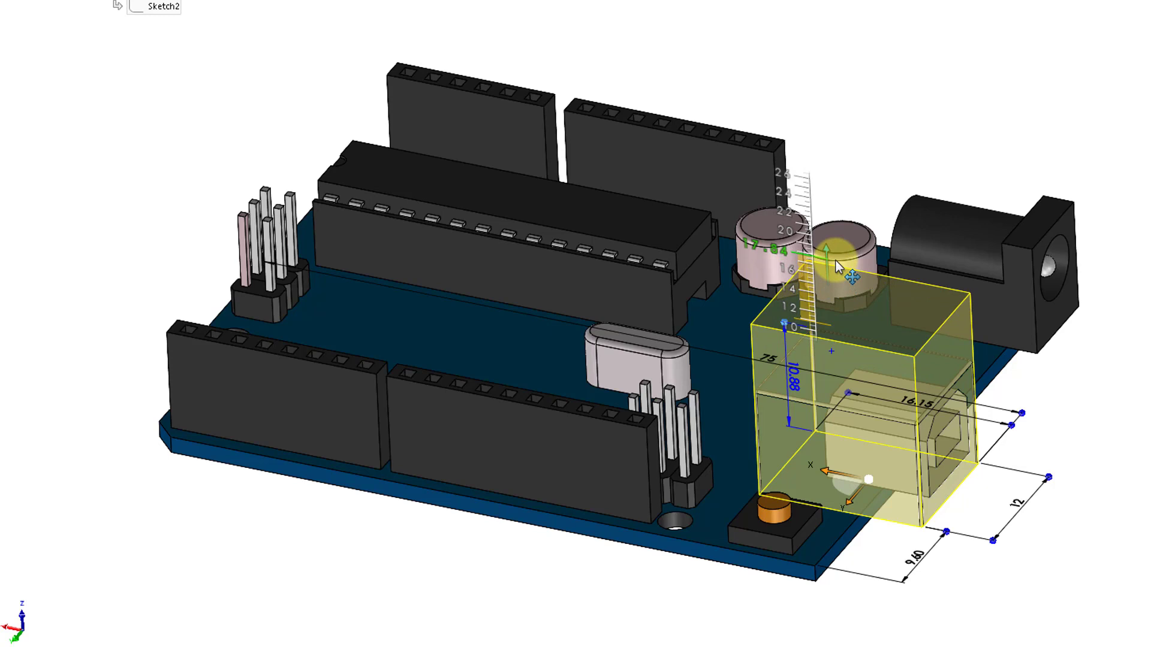
{"action": "left_click_drag", "start_coordinate": [834, 274], "coordinate": [842, 204]}
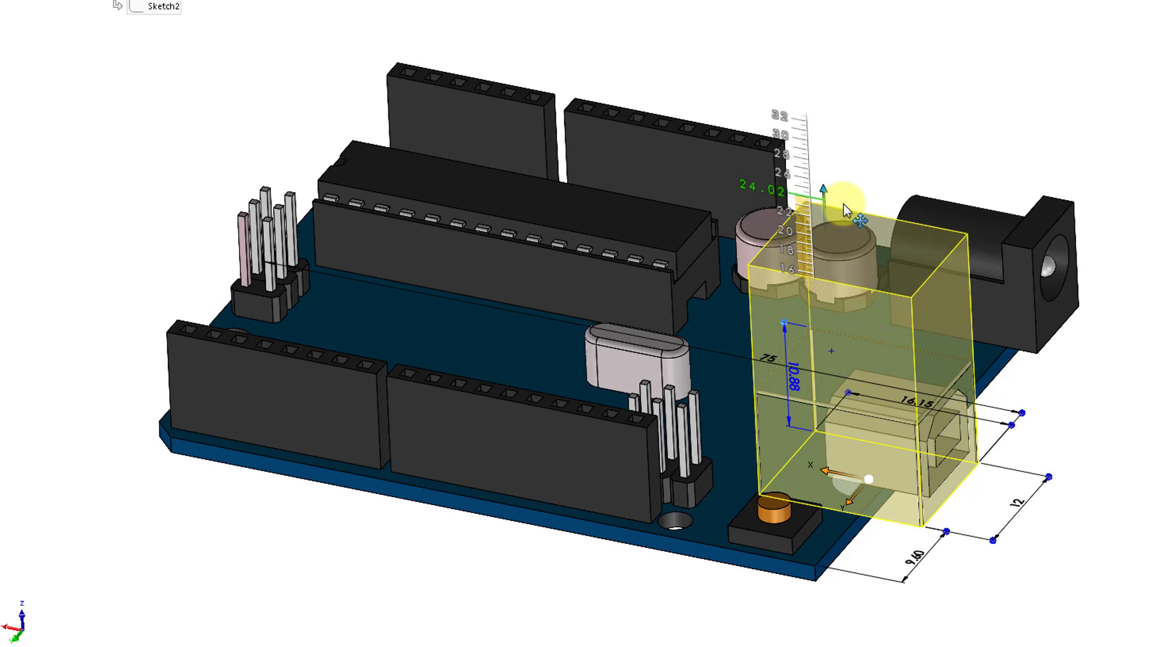
{"action": "left_click_drag", "start_coordinate": [844, 205], "coordinate": [845, 205]}
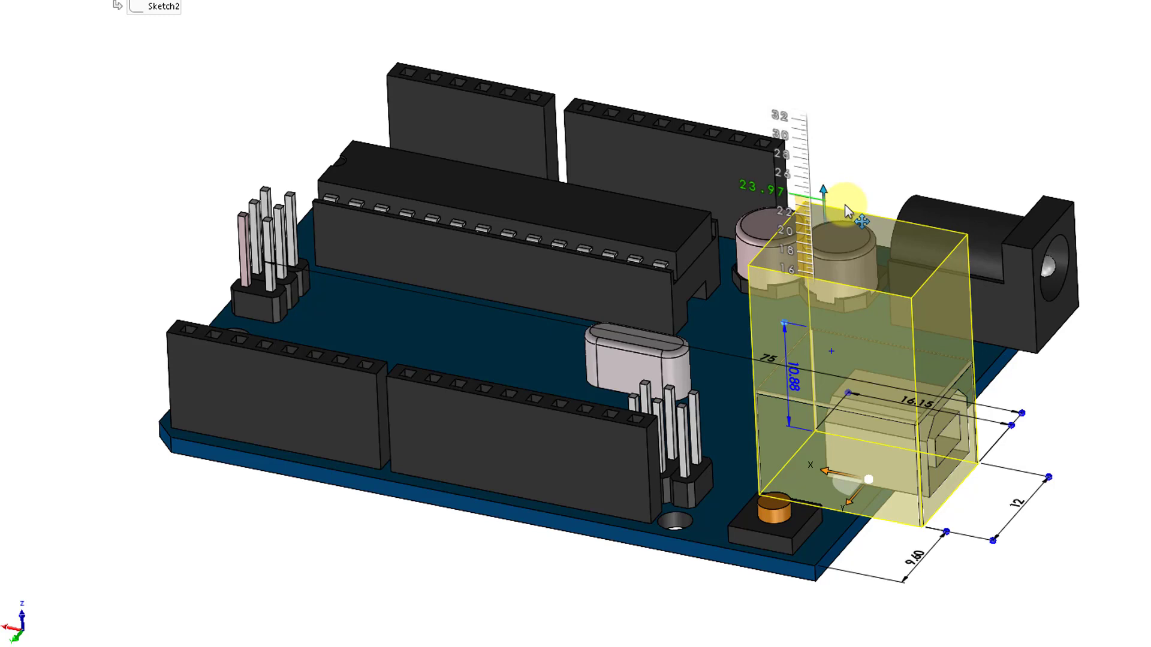
{"action": "left_click_drag", "start_coordinate": [845, 203], "coordinate": [844, 205]}
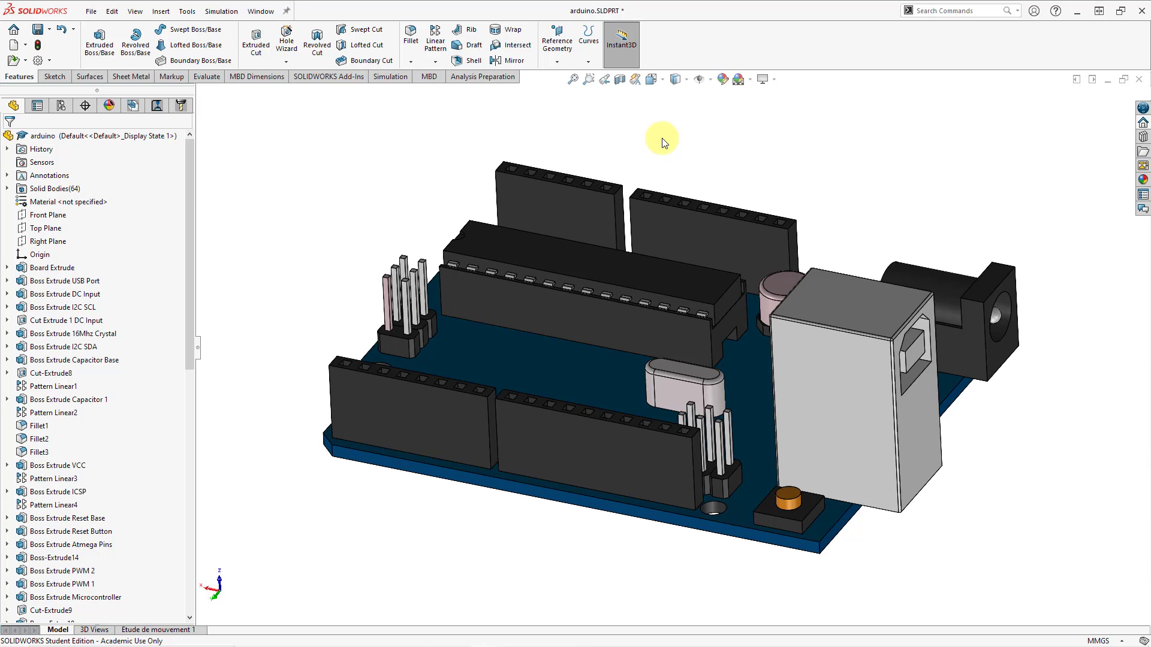
Select the Boss Extrude DC Input feature with the view brought close to the jack
{"action": "mouse_move", "coordinate": [655, 244]}
{"action": "middle_mouse_down"}
{"action": "mouse_move", "coordinate": [720, 303]}
{"action": "mouse_move", "coordinate": [683, 358]}
{"action": "mouse_move", "coordinate": [689, 314]}
{"action": "middle_mouse_up"}
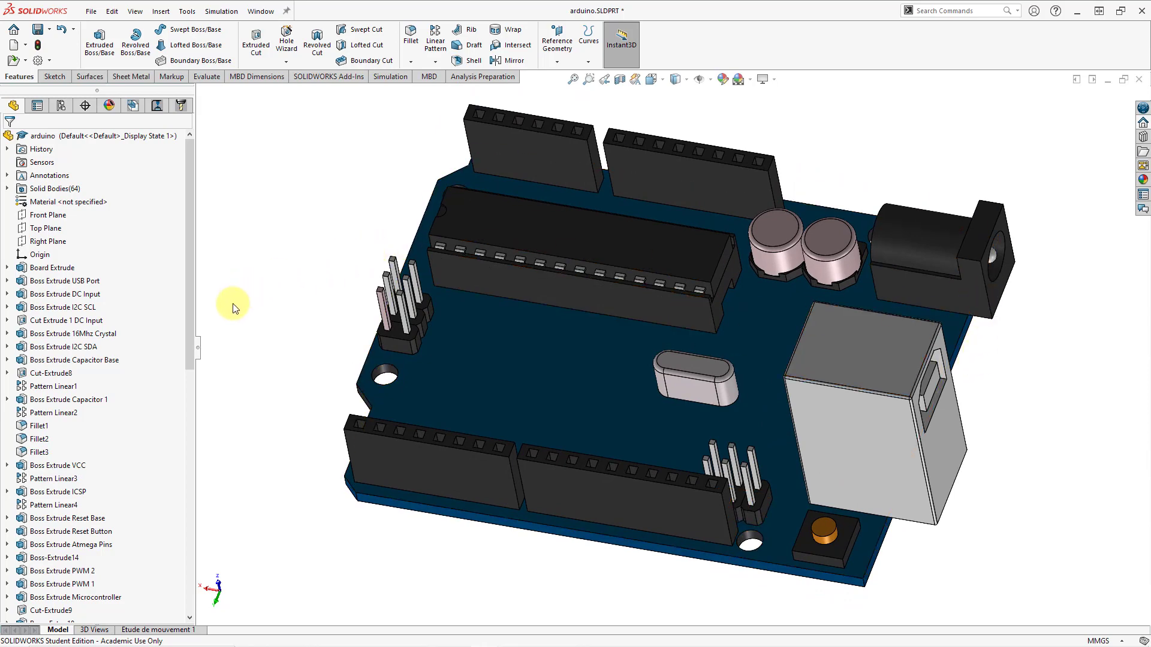
{"action": "left_click", "coordinate": [88, 303]}
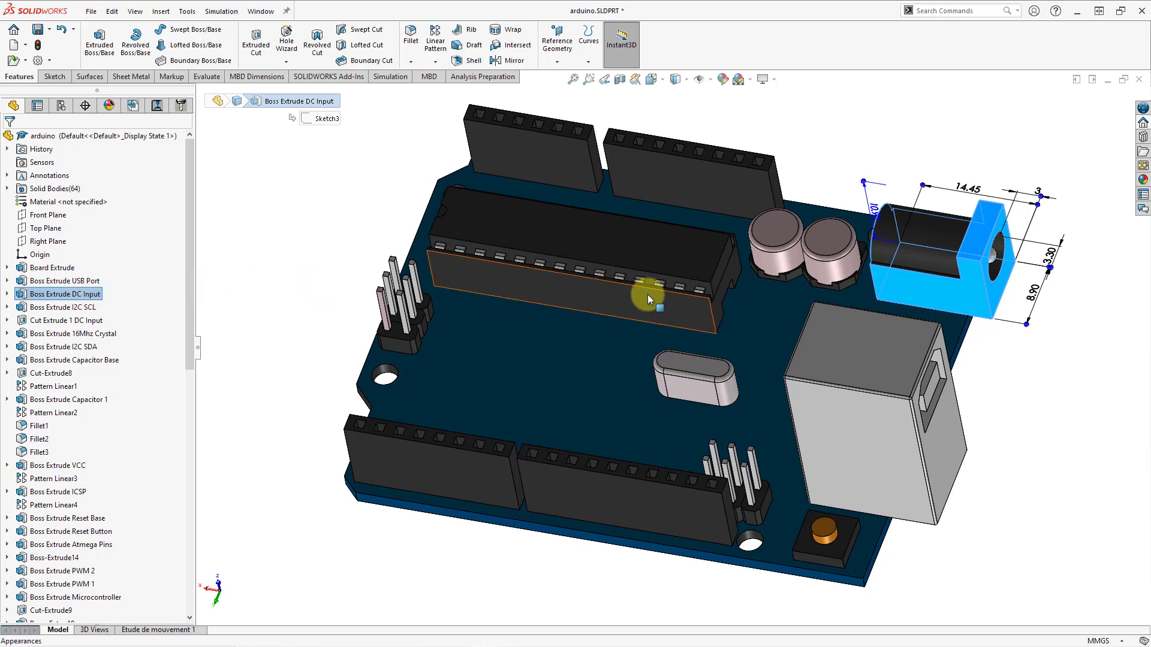
{"action": "middle_click_drag", "start_coordinate": [801, 308], "coordinate": [605, 388], "text": "ctrl"}
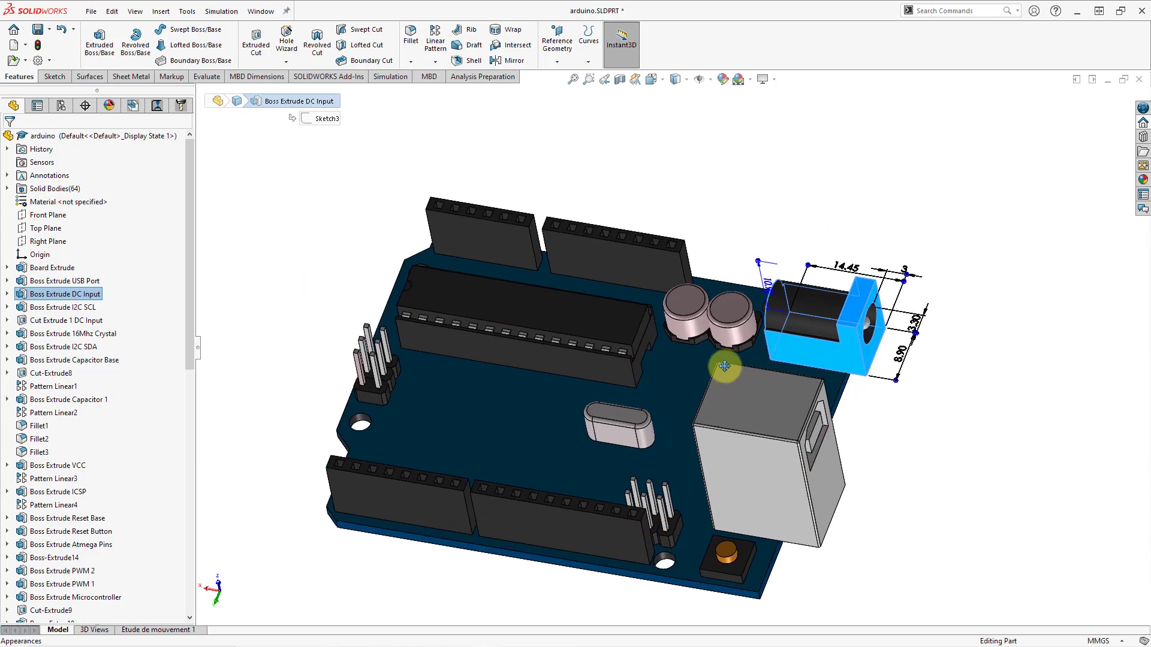
{"action": "scroll", "coordinate": [765, 291], "scroll_direction": "down", "scroll_amount": 2}
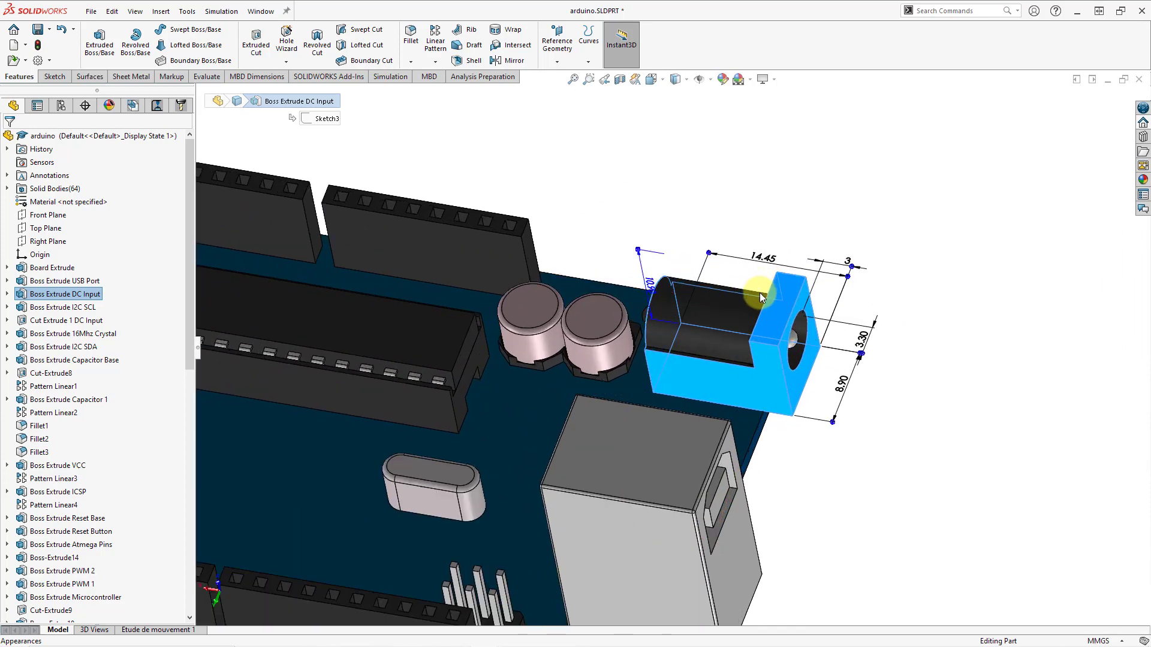
{"action": "scroll", "coordinate": [759, 293], "scroll_direction": "down", "scroll_amount": 3}
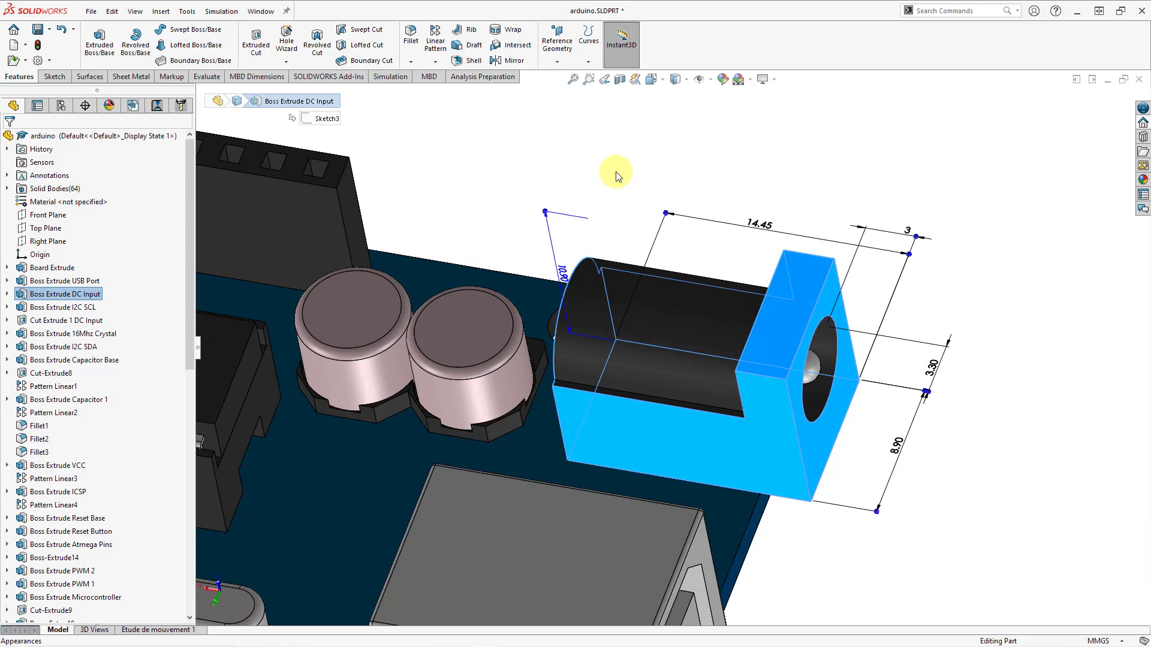
{"action": "left_click", "coordinate": [457, 210]}
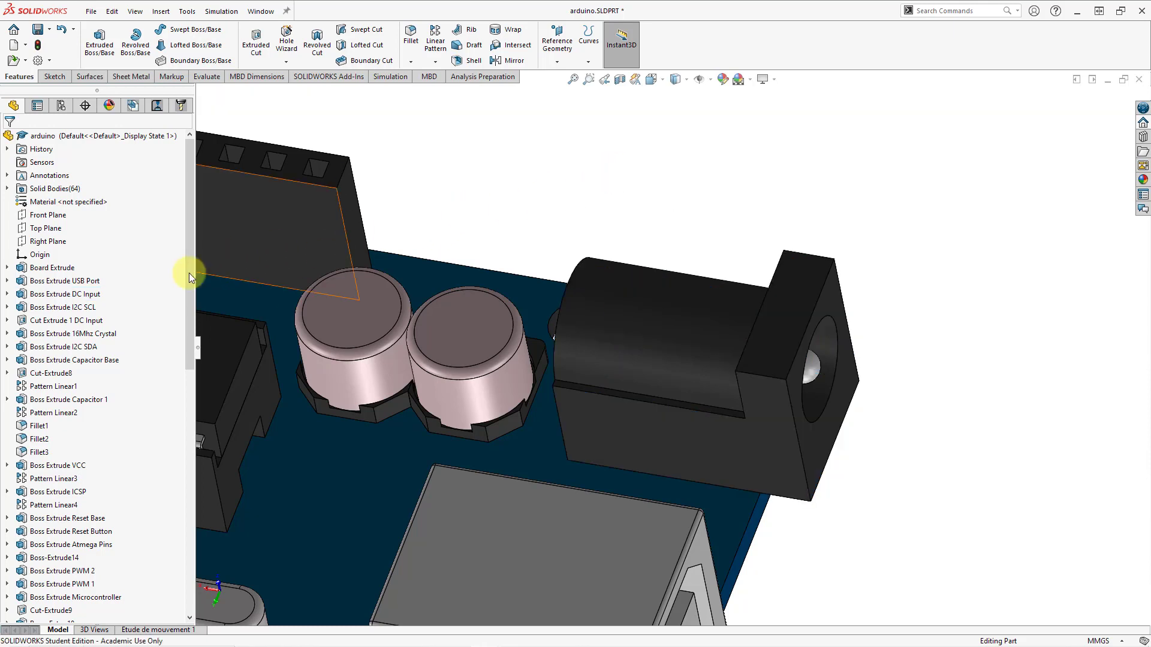
{"action": "left_click", "coordinate": [76, 293]}
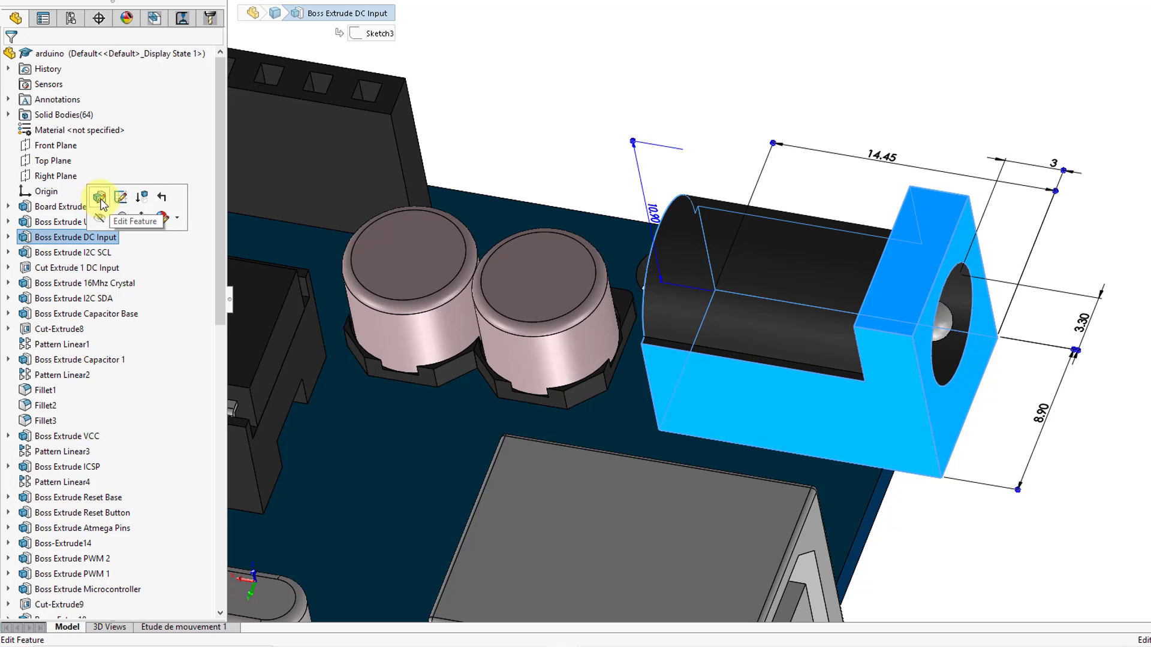
Increase the DC Input extrusion's blind depth from 10.90 mm to 30.90 mm
{"action": "left_click", "coordinate": [100, 203]}
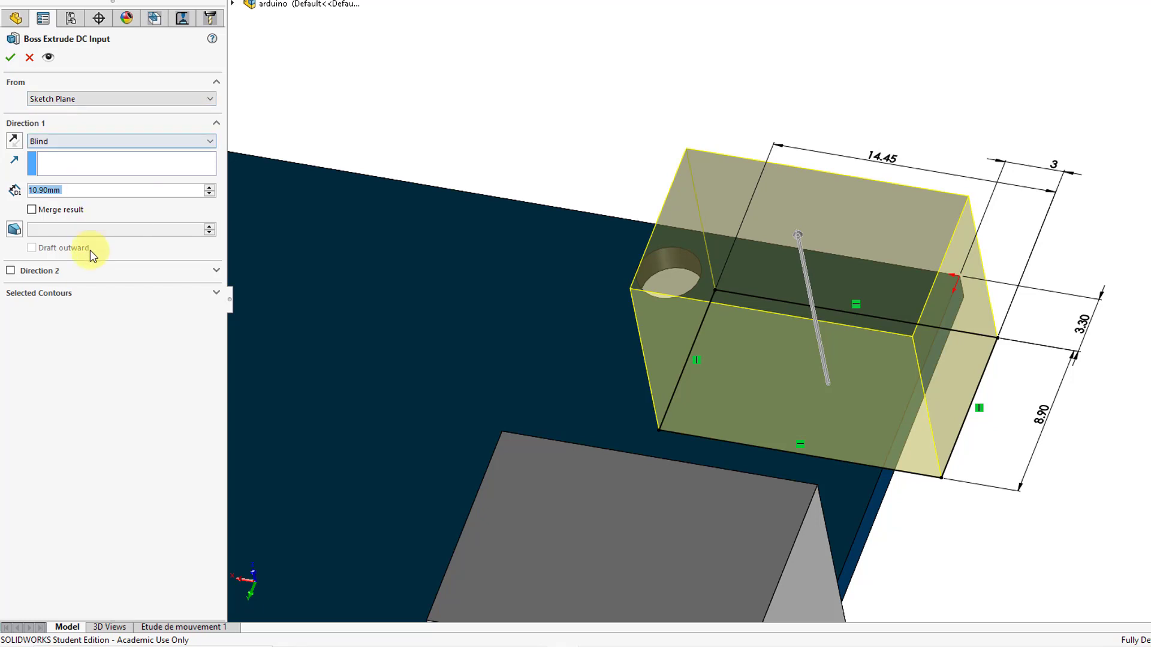
{"action": "left_click", "coordinate": [208, 187]}
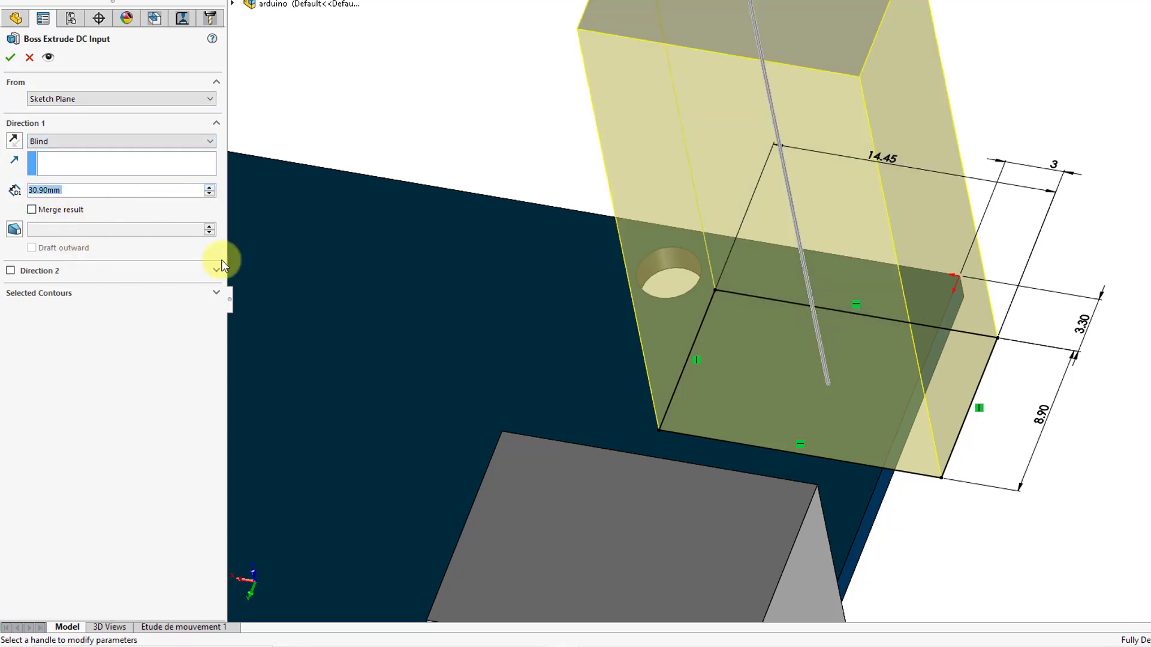
{"action": "middle_click_drag", "start_coordinate": [475, 462], "coordinate": [471, 455]}
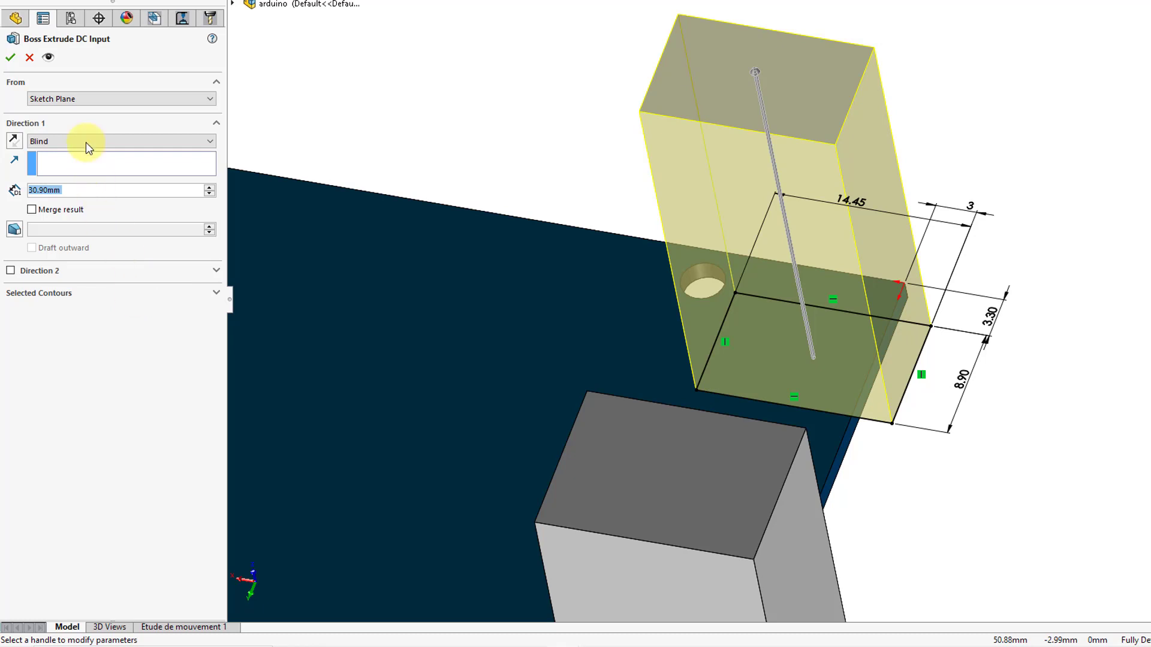
{"action": "left_click", "coordinate": [11, 58]}
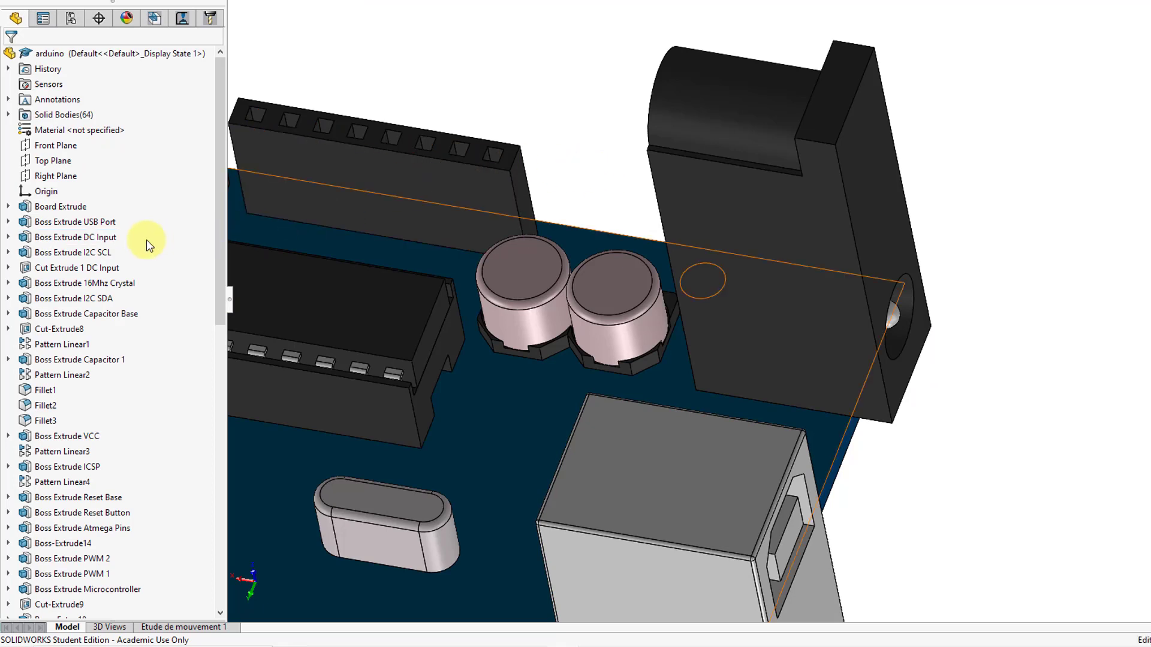
Change the DC Input sketch's offset dimension from 3 to 6 and exit the sketch
{"action": "left_click", "coordinate": [105, 239]}
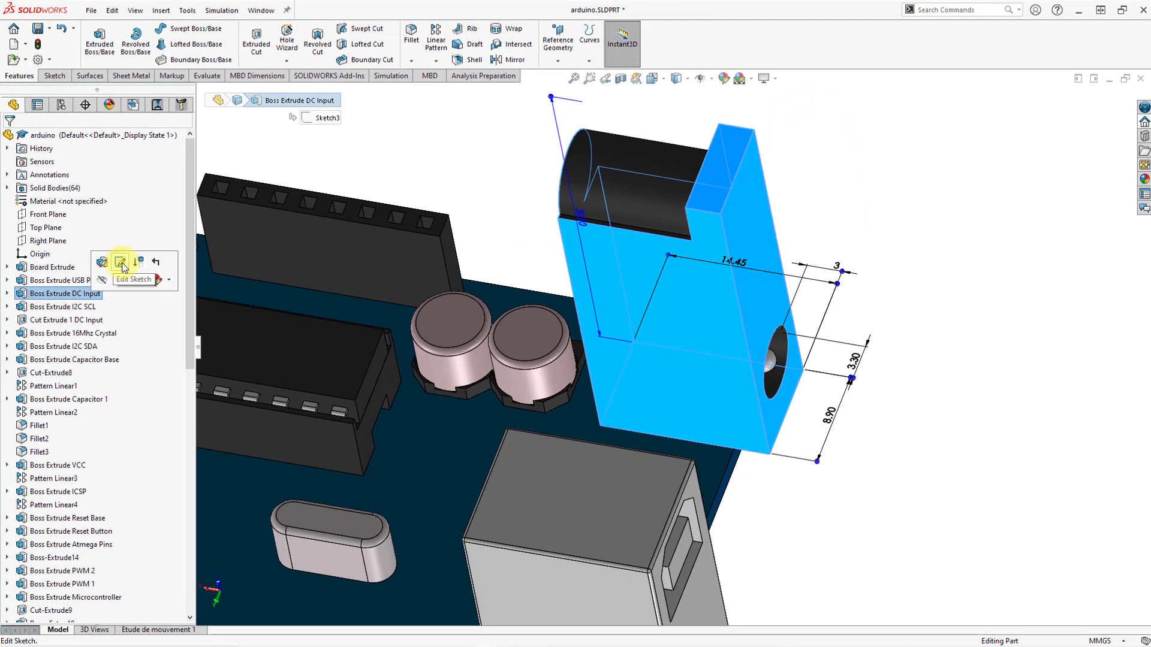
{"action": "left_click", "coordinate": [122, 262]}
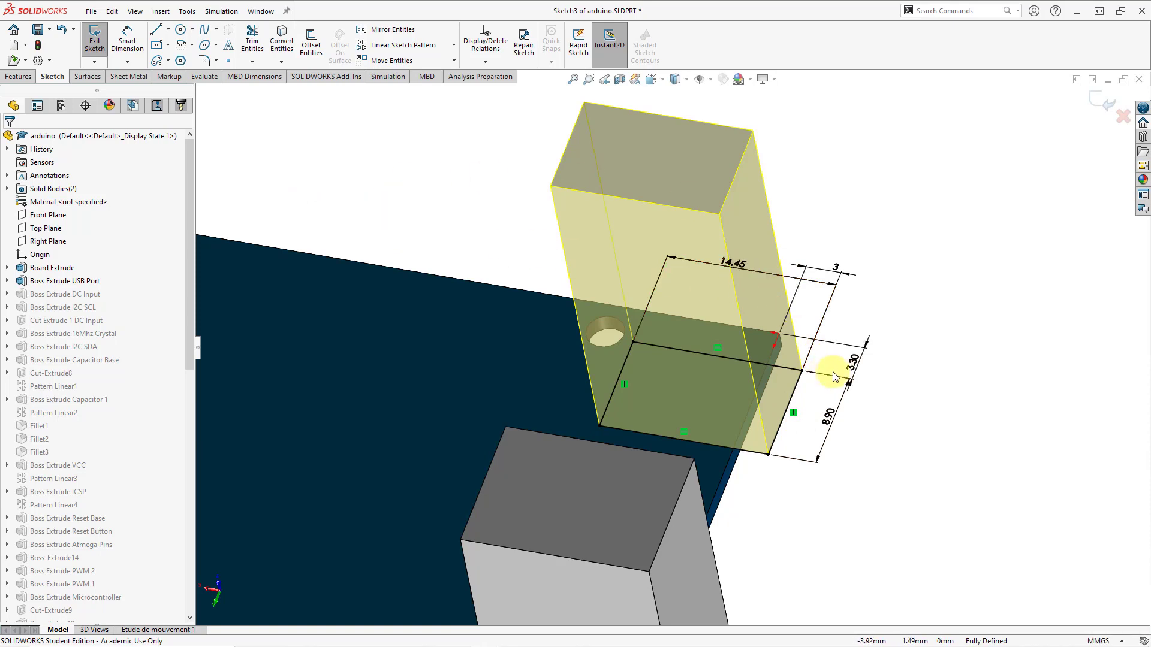
{"action": "left_click", "coordinate": [837, 269]}
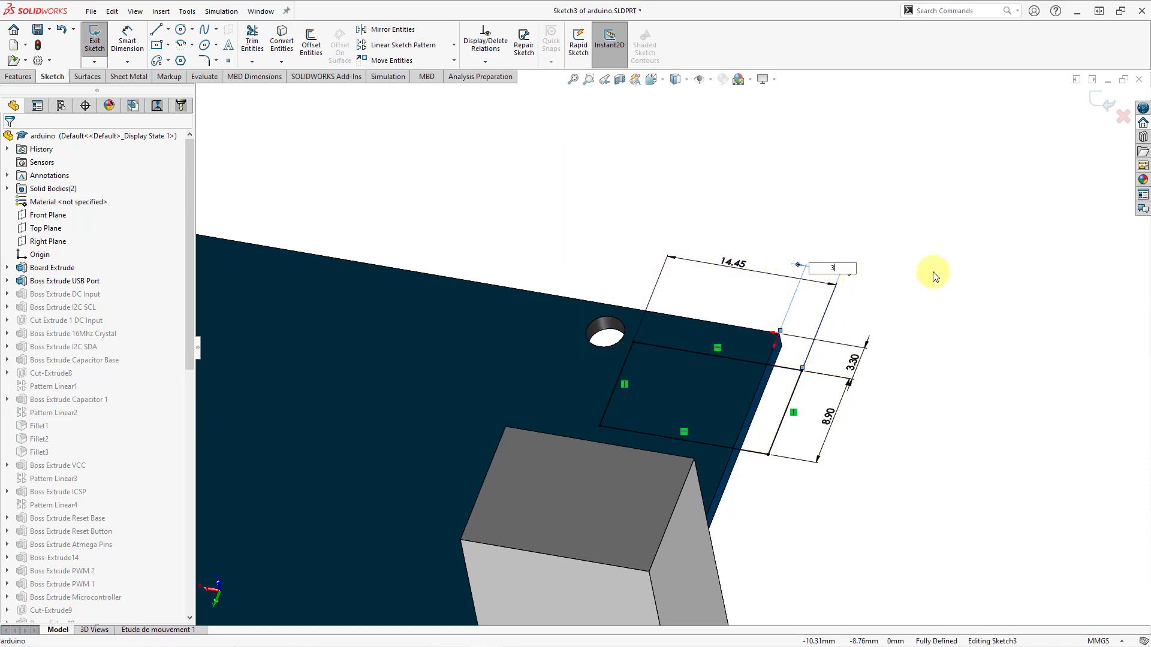
{"action": "type", "text": "6"}
{"action": "key", "text": "Return"}
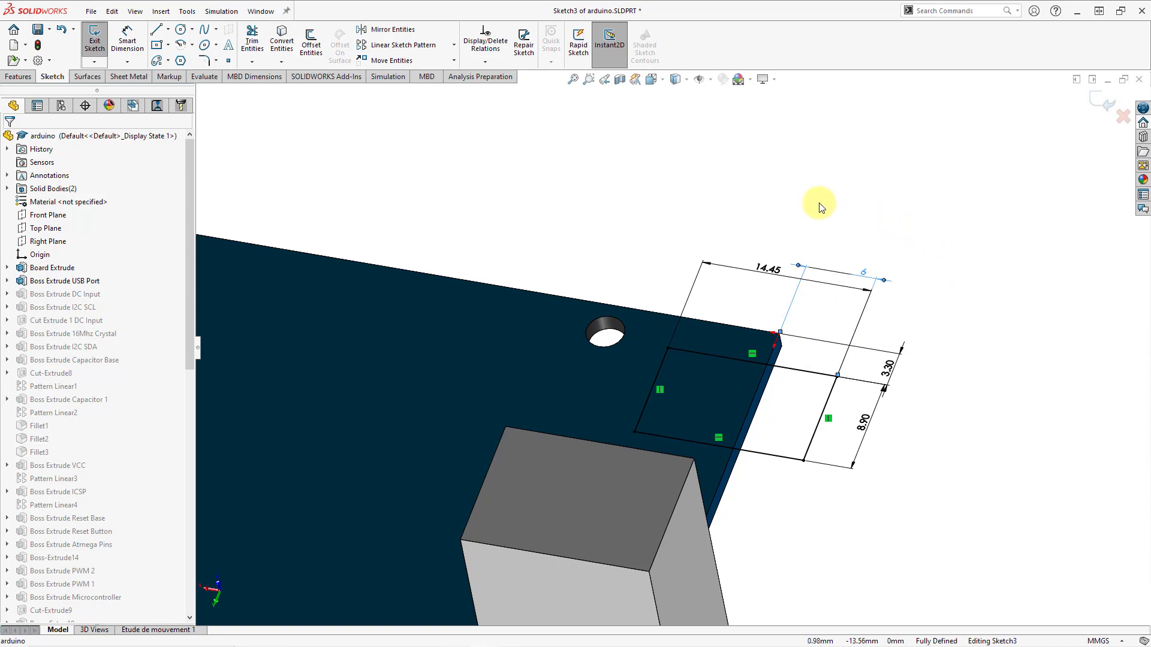
{"action": "left_click", "coordinate": [1100, 105]}
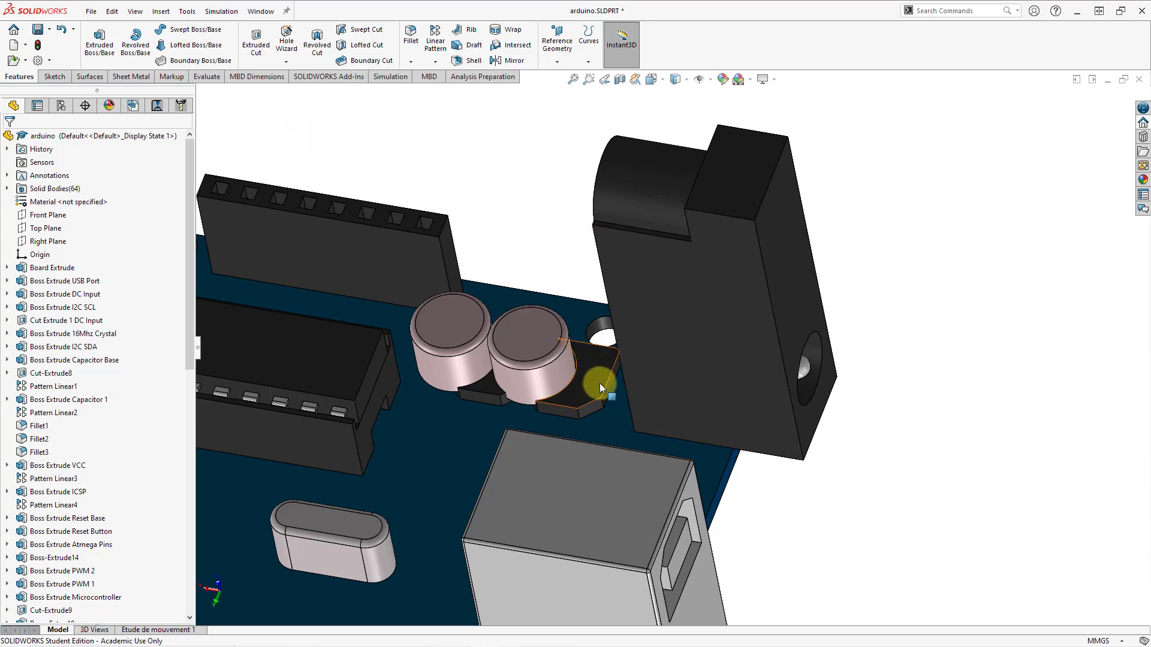
{"action": "scroll", "coordinate": [945, 470], "scroll_direction": "up", "scroll_amount": 2}
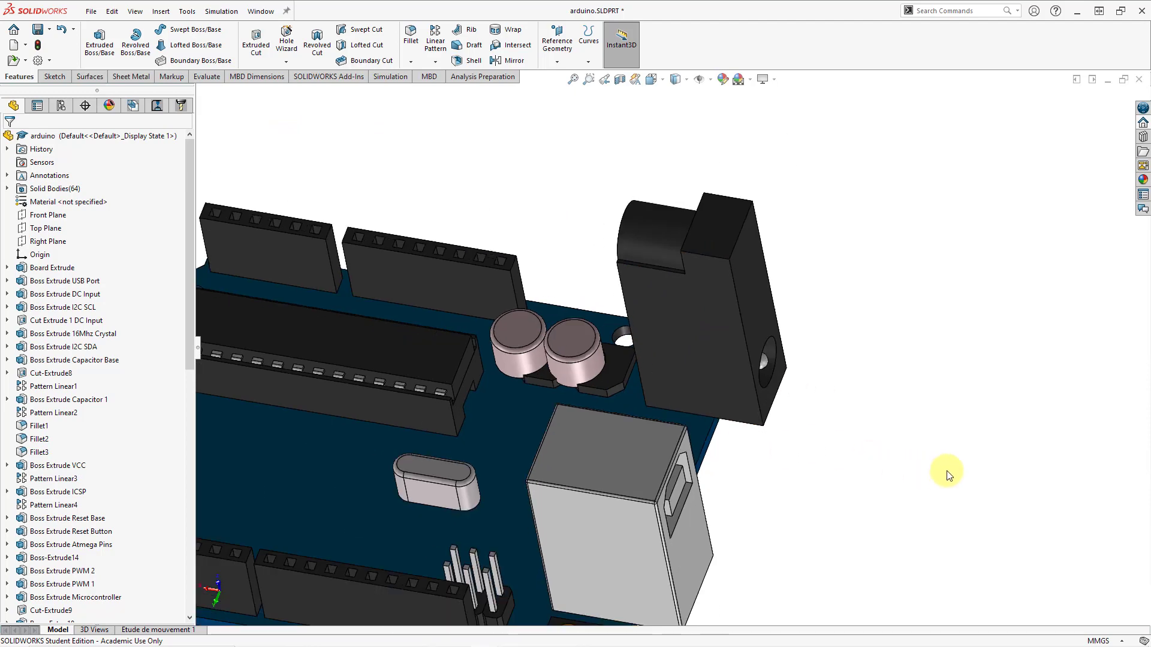
{"action": "scroll", "coordinate": [926, 463], "scroll_direction": "up", "scroll_amount": 2}
{"action": "scroll", "coordinate": [889, 401], "scroll_direction": "up", "scroll_amount": 2}
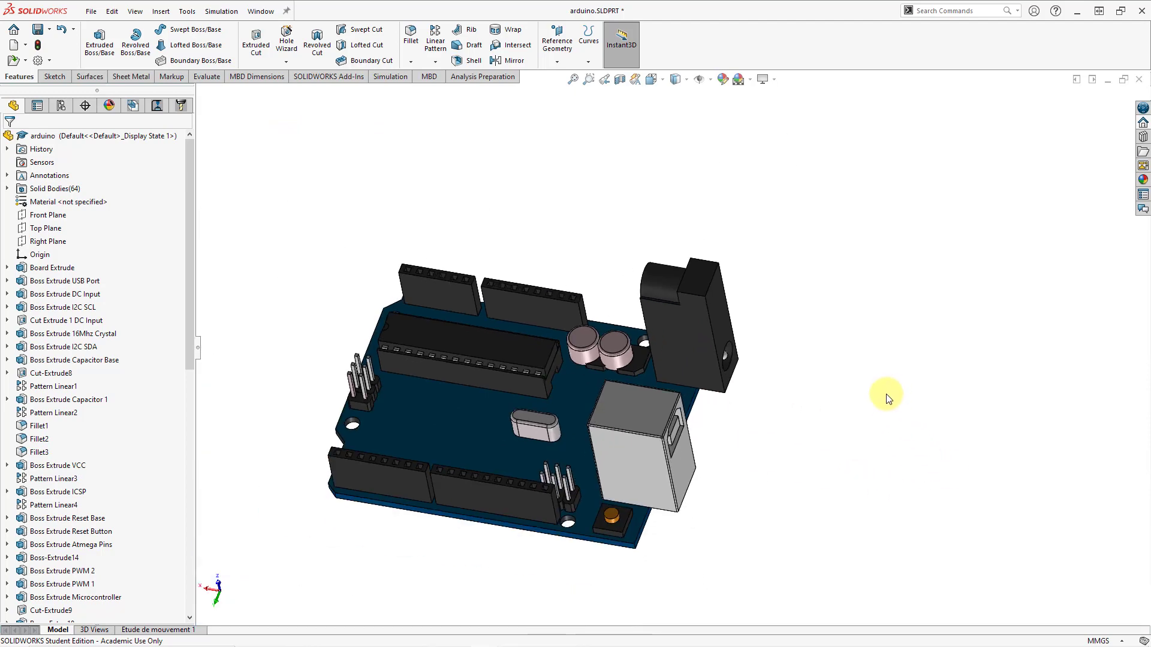
{"action": "scroll", "coordinate": [390, 523], "scroll_direction": "down", "scroll_amount": 2}
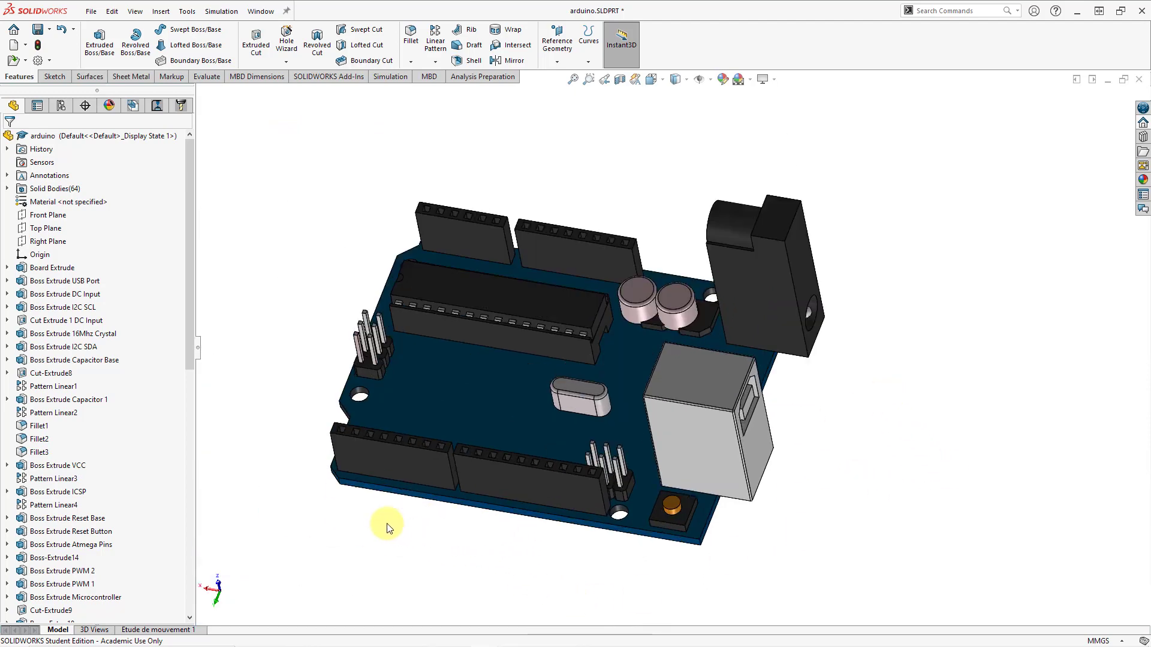
{"action": "scroll", "coordinate": [390, 524], "scroll_direction": "down", "scroll_amount": 2}
{"action": "scroll", "coordinate": [626, 538], "scroll_direction": "down", "scroll_amount": 2}
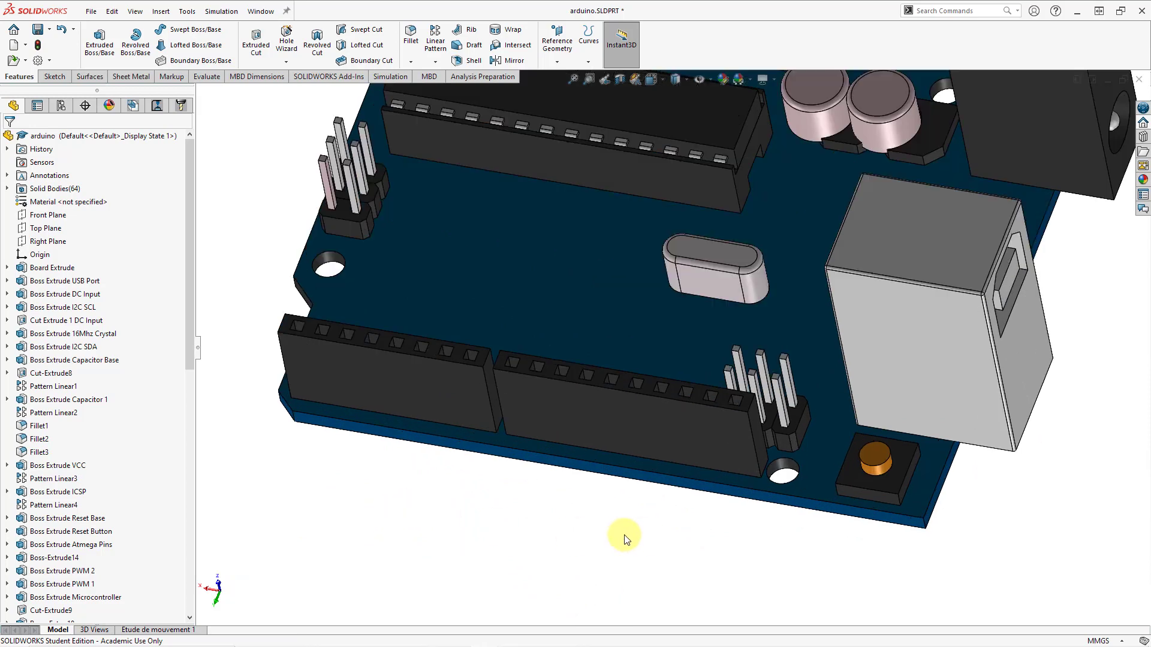
{"action": "left_click", "coordinate": [642, 445]}
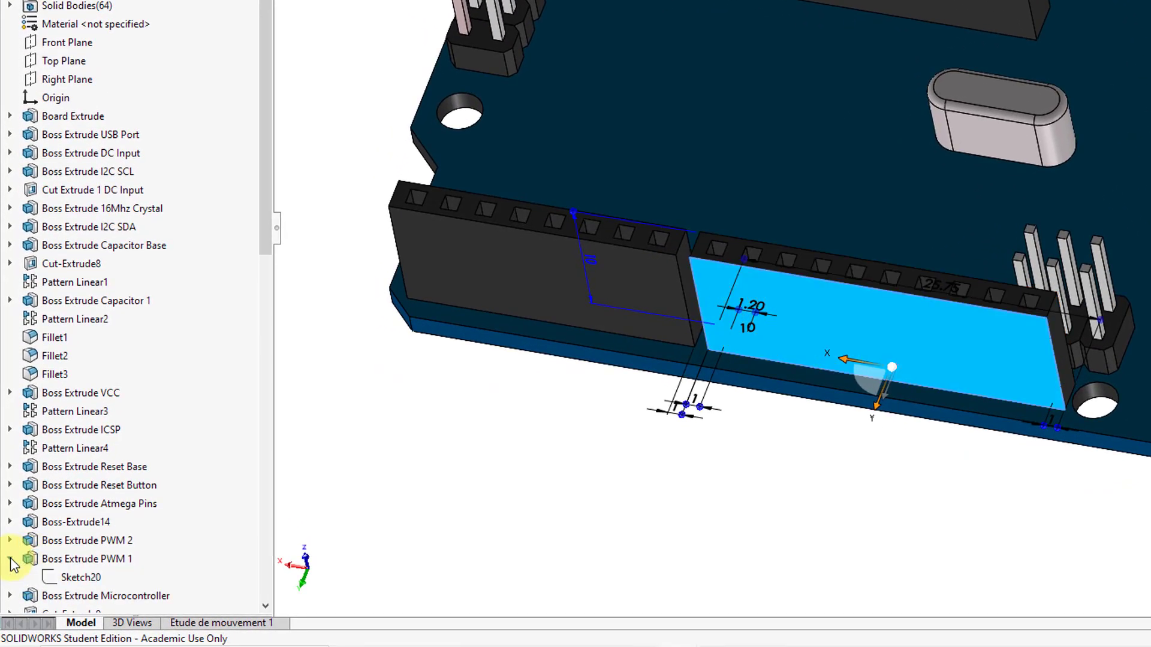
Expand Boss Extrude PWM 1 and select its Sketch20 for sketch-plane editing
{"action": "left_click", "coordinate": [10, 560]}
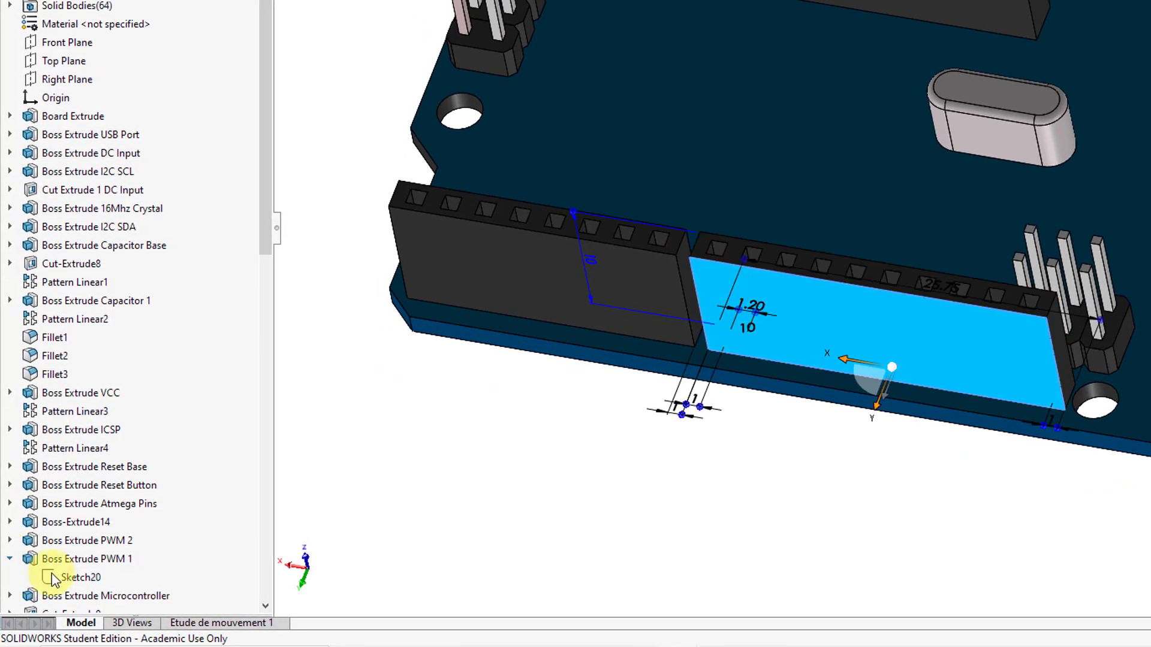
{"action": "left_click", "coordinate": [95, 575]}
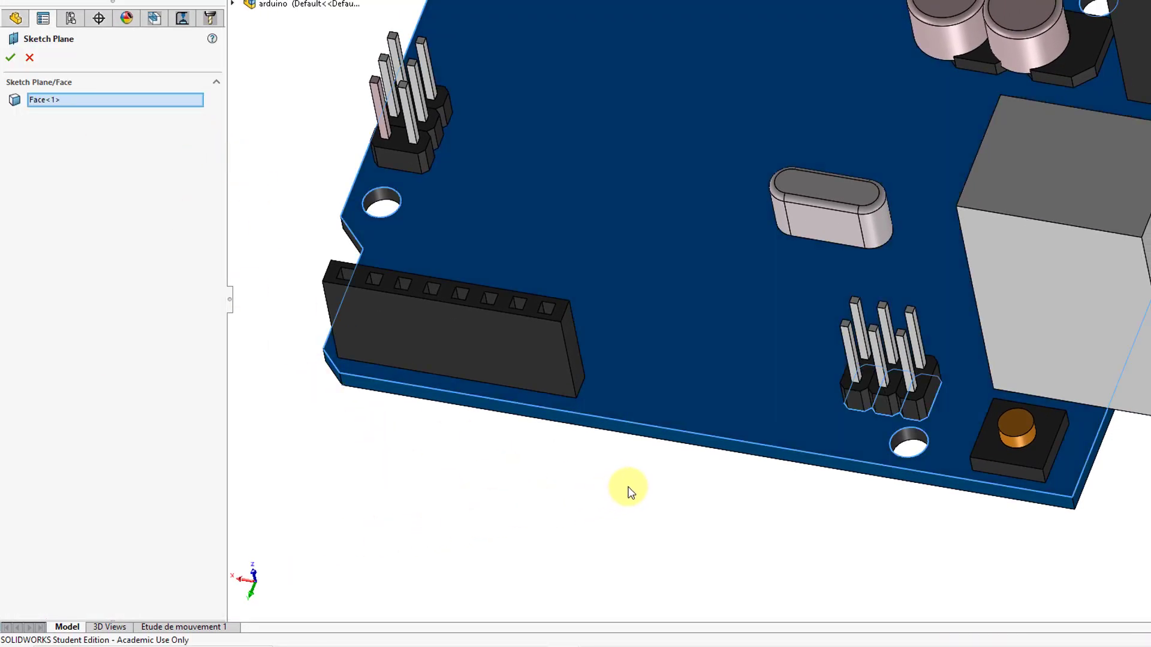
Reassign the PWM 1 header sketch plane from Face<1> to Face<2>
{"action": "mouse_move", "coordinate": [627, 488]}
{"action": "middle_mouse_down"}
{"action": "mouse_move", "coordinate": [672, 404]}
{"action": "mouse_move", "coordinate": [663, 254]}
{"action": "middle_mouse_up"}
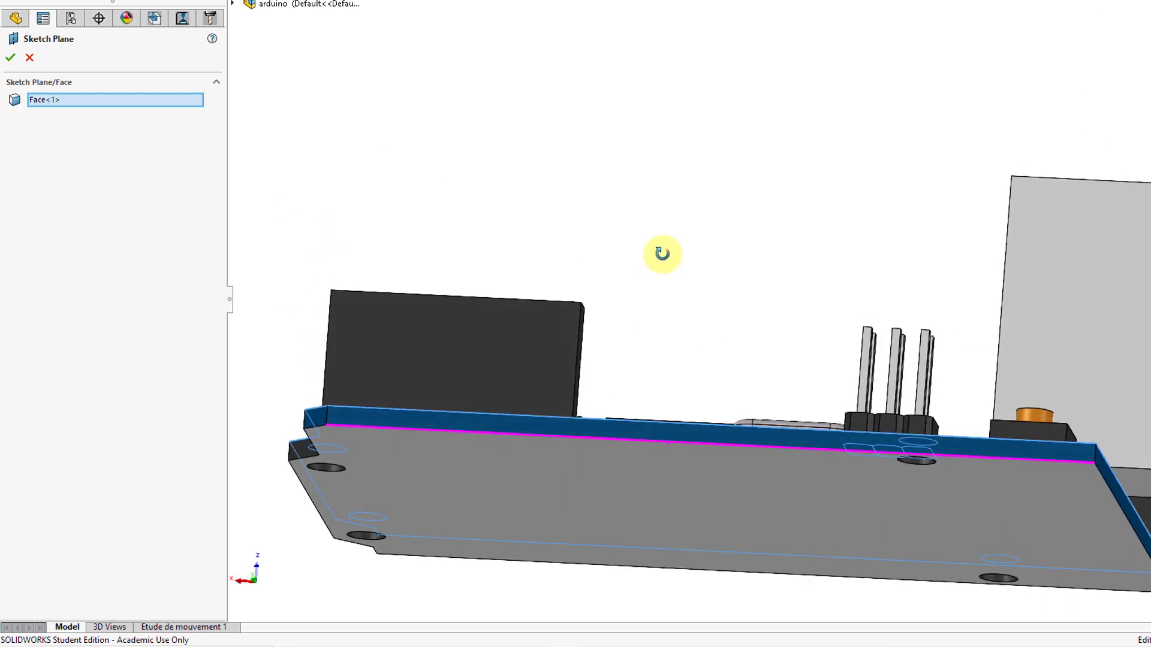
{"action": "left_click", "coordinate": [755, 496]}
{"action": "middle_click_drag", "start_coordinate": [720, 290], "coordinate": [704, 394]}
{"action": "scroll", "coordinate": [771, 240], "scroll_direction": "up", "scroll_amount": 3}
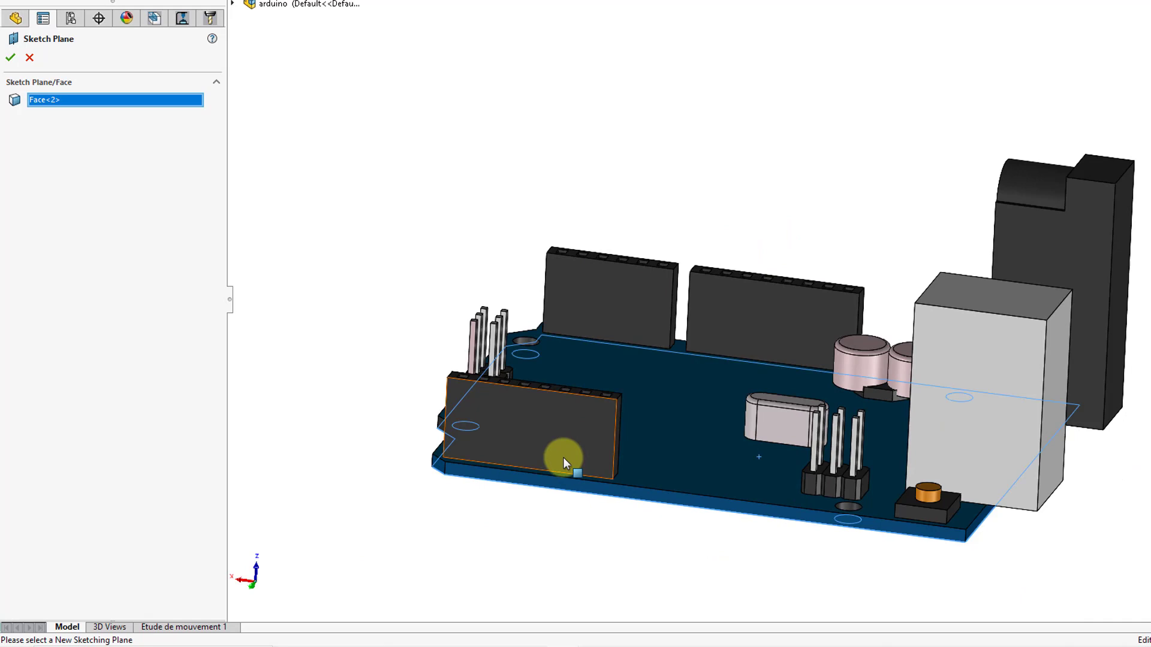
{"action": "scroll", "coordinate": [560, 458], "scroll_direction": "down", "scroll_amount": 3}
{"action": "left_click", "coordinate": [10, 59]}
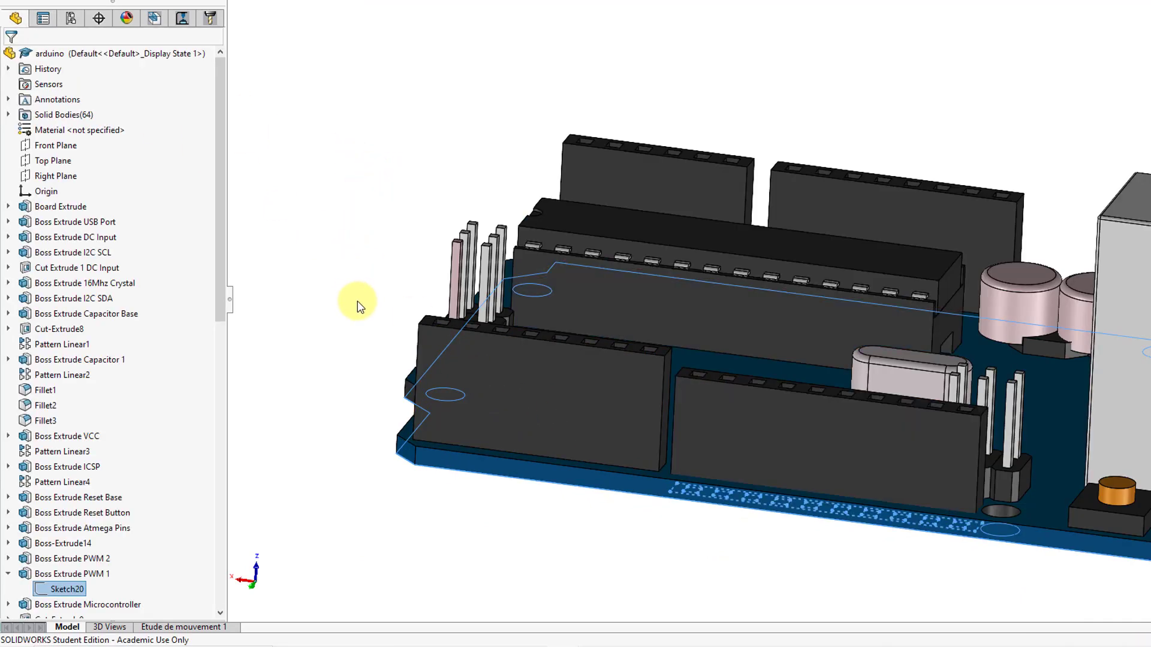
Rebuild the model and zoom to fit the board with the relocated PWM 1 header
{"action": "left_click", "coordinate": [365, 306]}
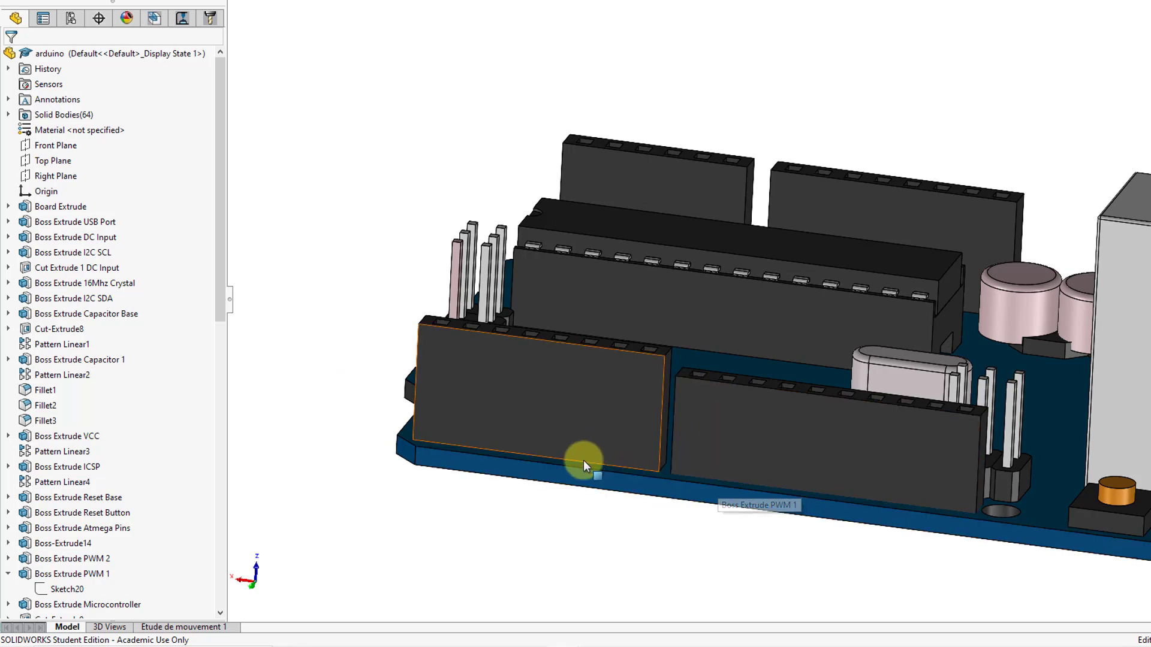
{"action": "middle_click_drag", "start_coordinate": [383, 264], "coordinate": [381, 275]}
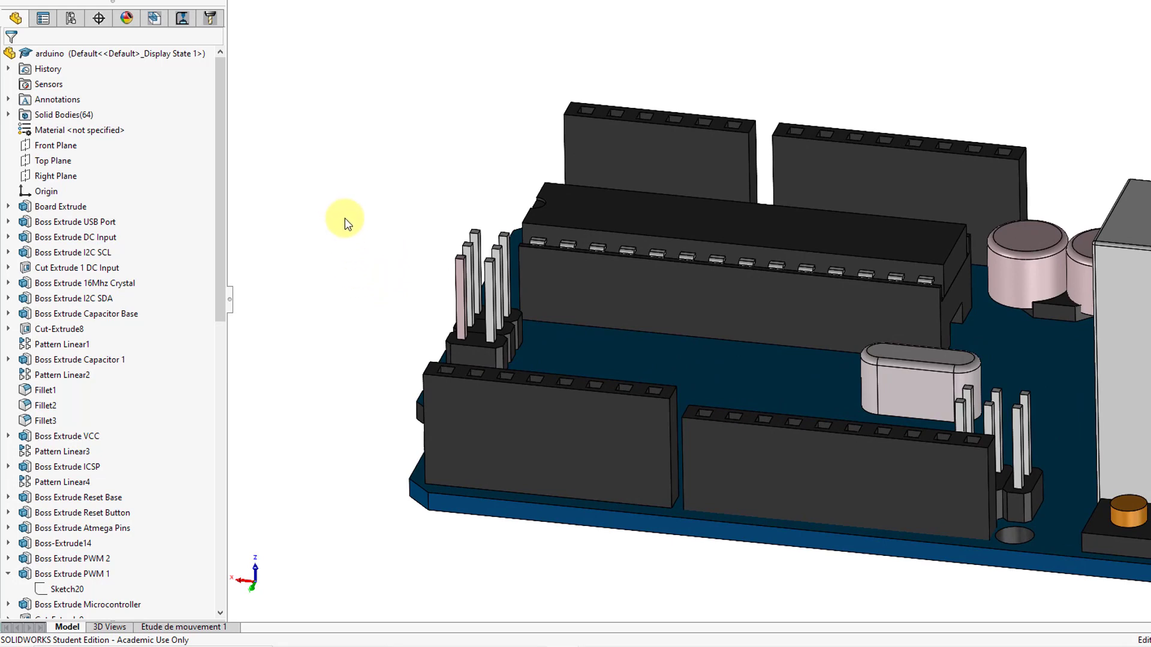
{"action": "key", "text": "f"}
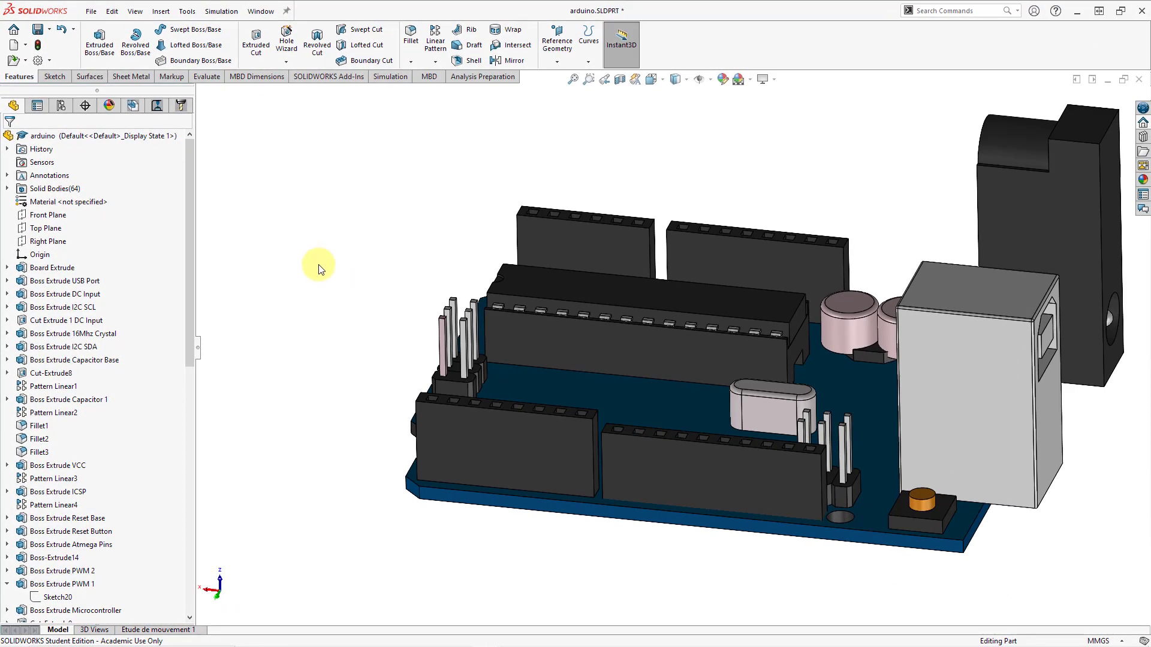